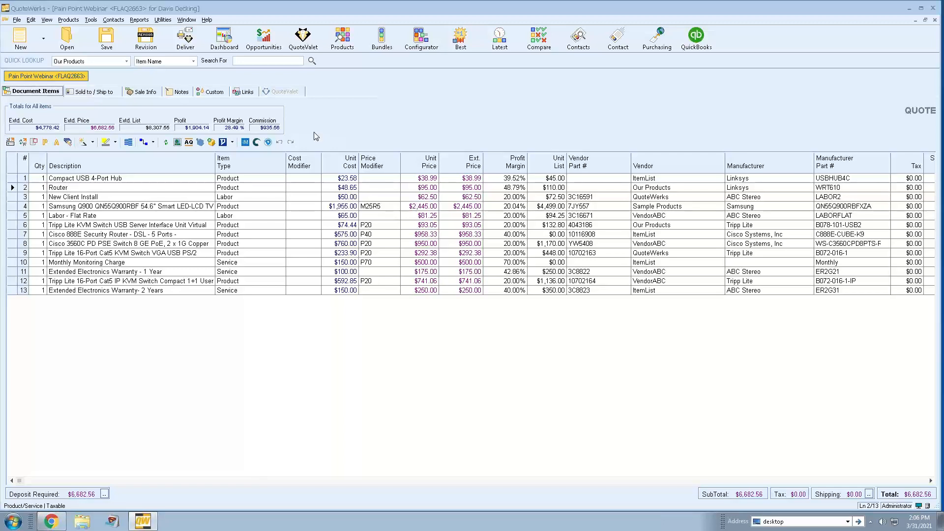
Step: Sort all quote line items by item type in ascending order and re-sort them in descending order
click(250, 167)
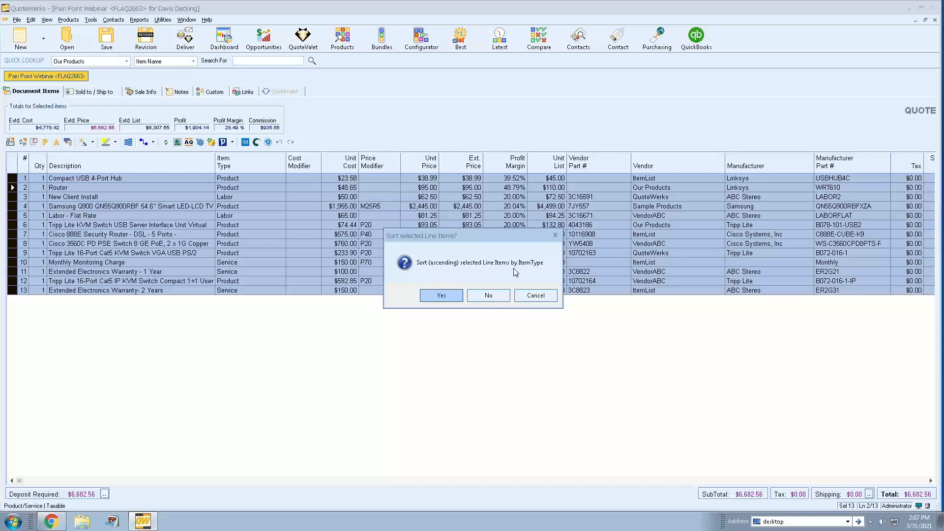
click(440, 296)
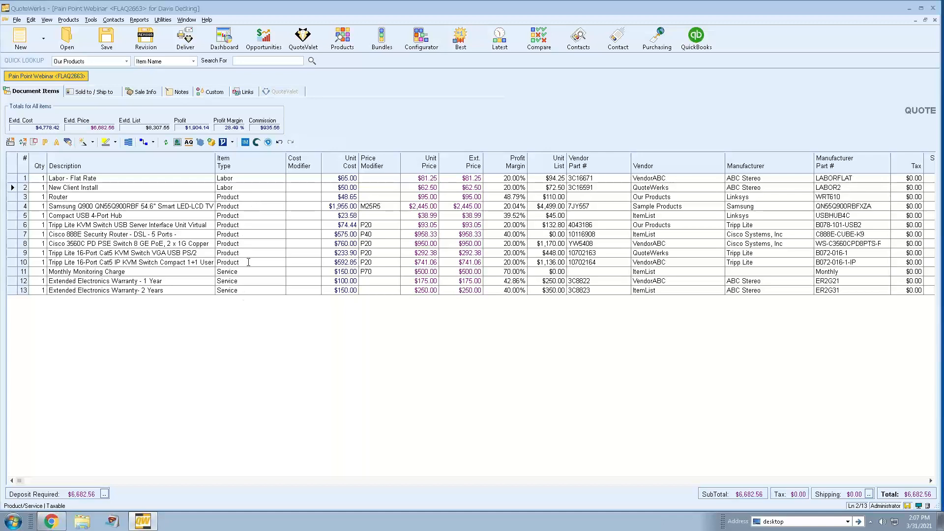
click(253, 166)
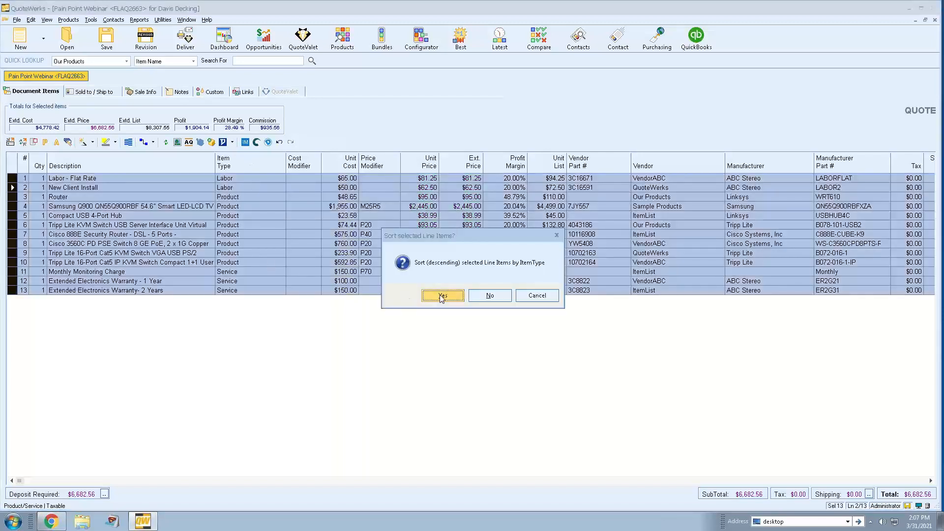
click(442, 297)
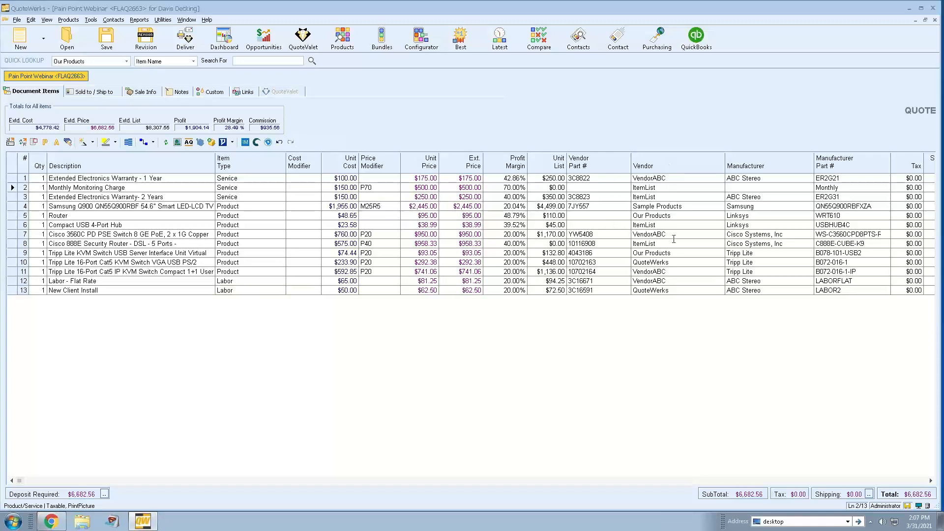
Step: Sort all quote line items by vendor in ascending order
click(659, 165)
click(450, 295)
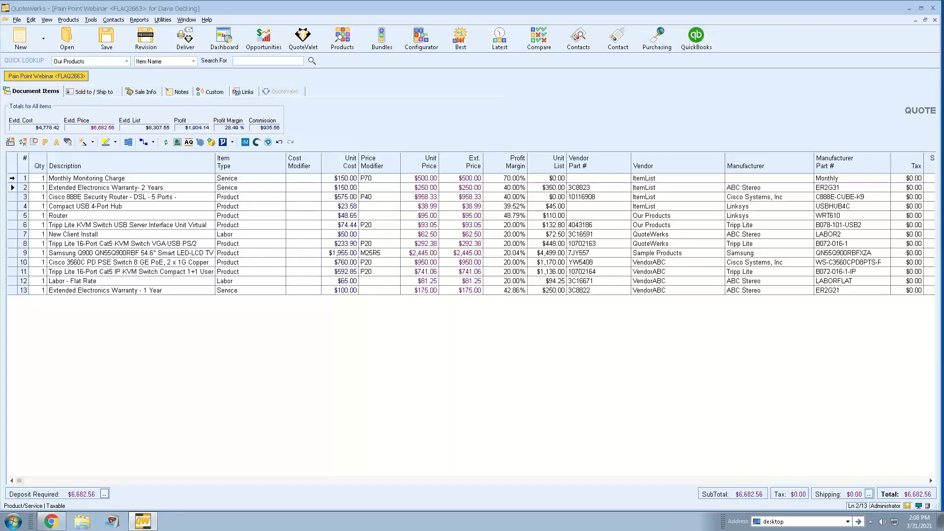
Step: Insert a section header named "Services:" above the Monthly Monitoring Charge line
right_click(12, 178)
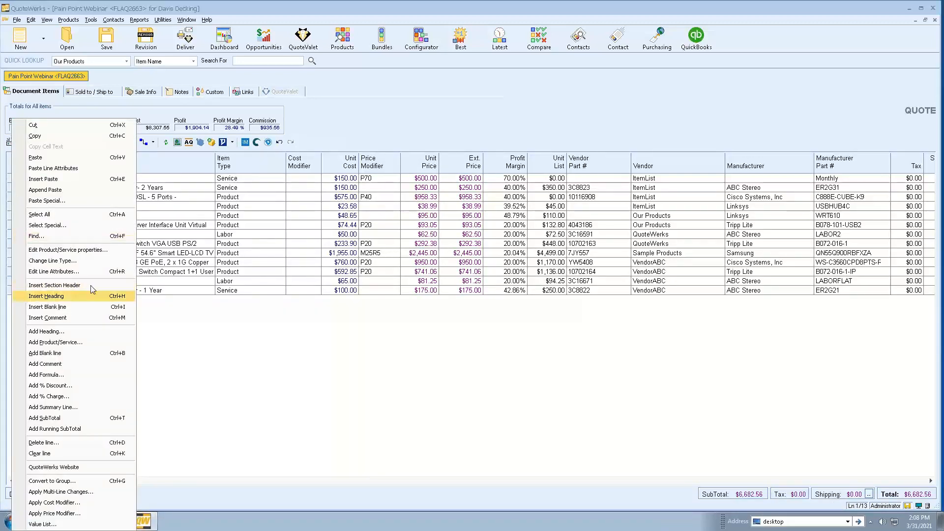
click(104, 286)
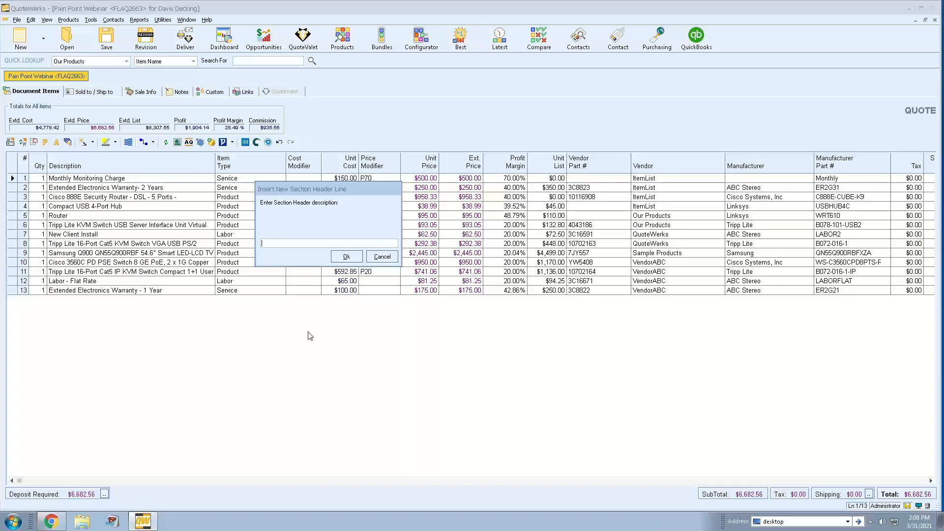
text(Services:)
key(Return)
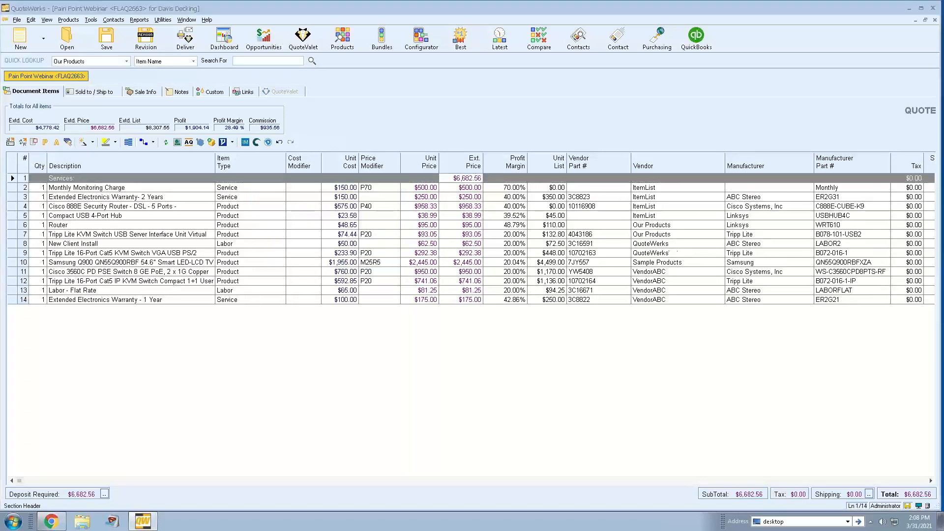
Step: Insert a section header named "Products:" above the Cisco 888E Security Router line
right_click(14, 209)
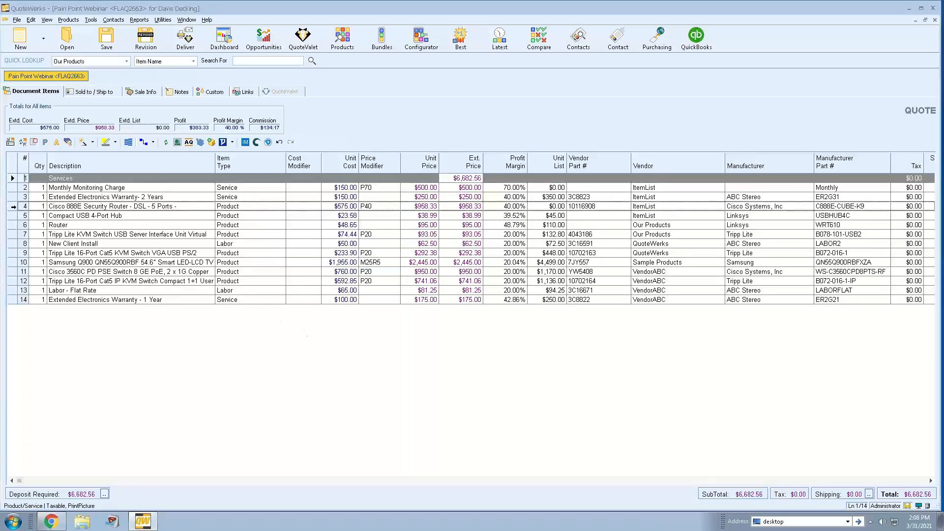
click(92, 286)
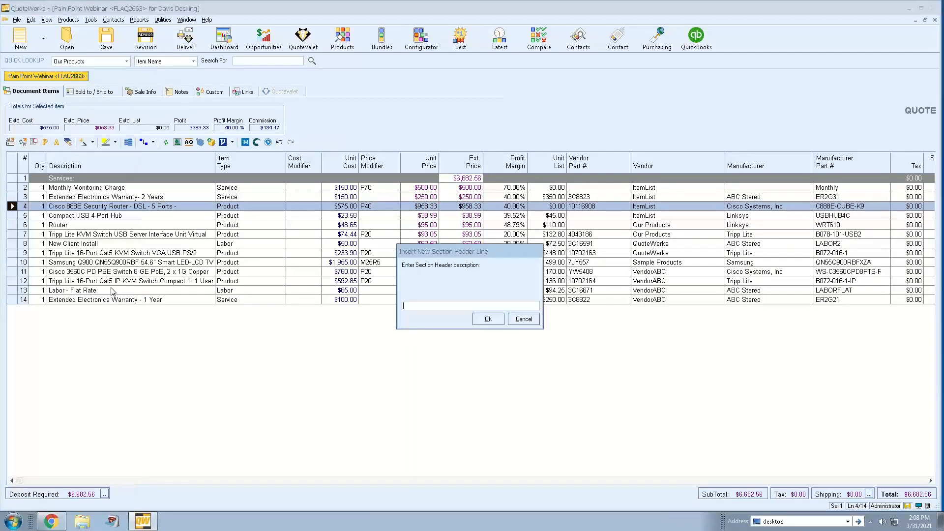
text(Products:)
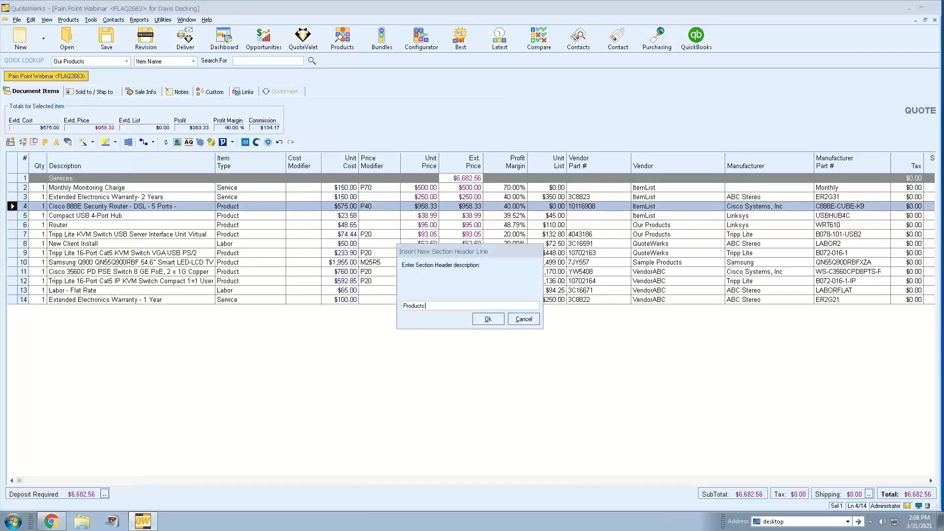
key(Return)
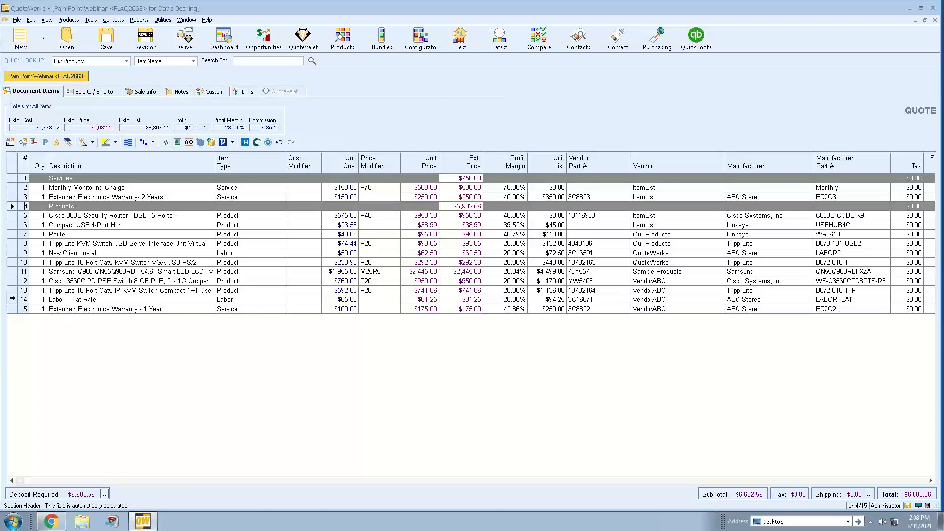
Step: Insert a section header named "Labor and Install:" above the Labor - Flat Rate line
right_click(73, 299)
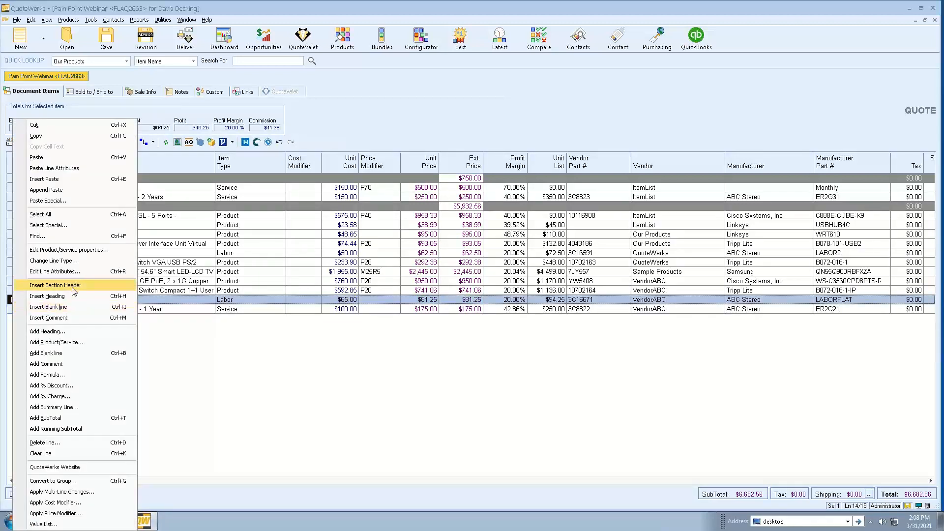
click(74, 286)
text(Labor)
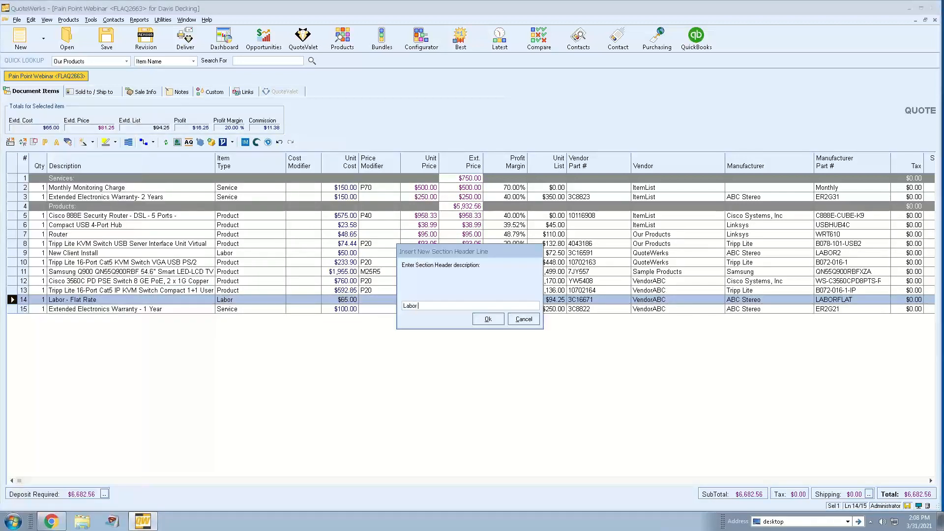
text( and Installat)
key(BackSpace)
key(Return)
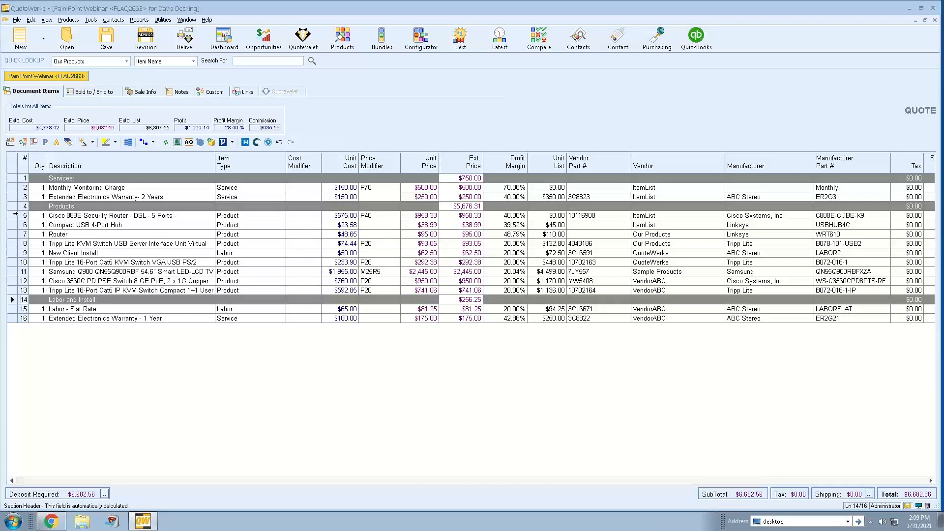
Step: Sort only the line items within the Products section by item type in ascending order
click(12, 215)
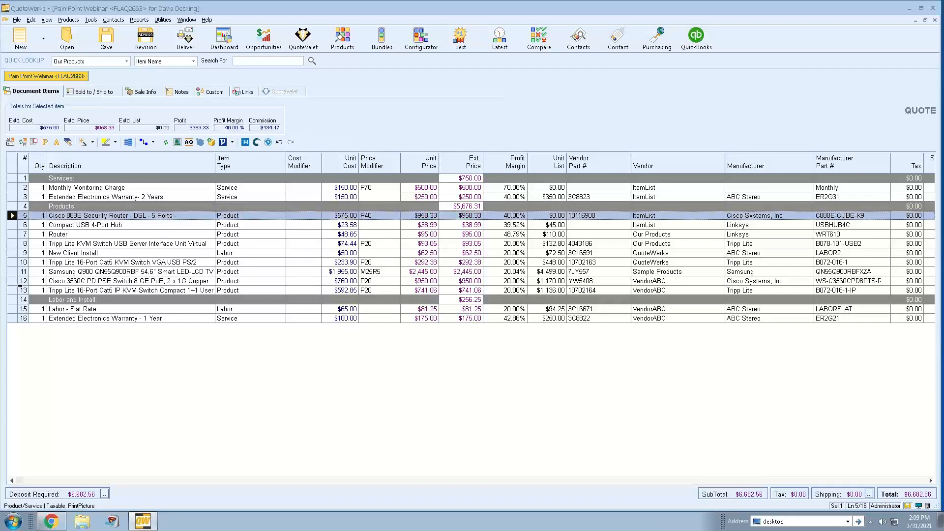
shift+click(13, 290)
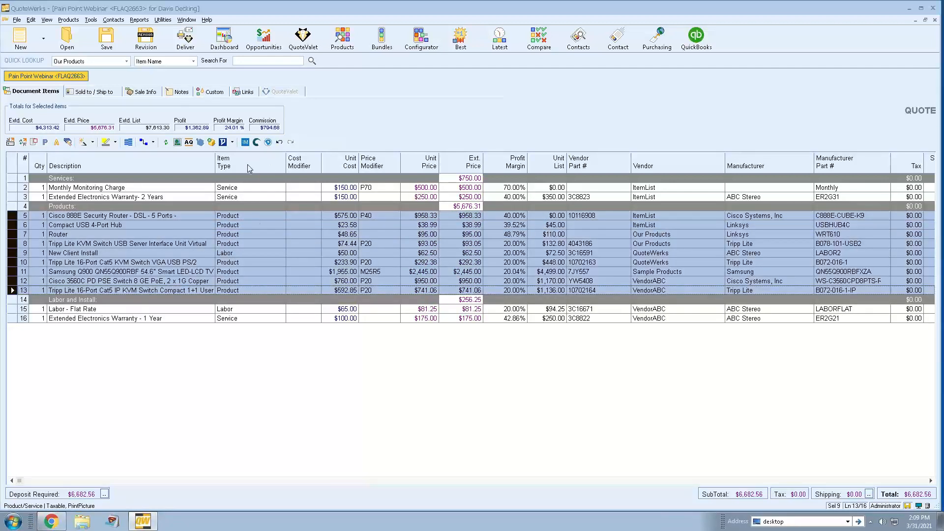
click(247, 164)
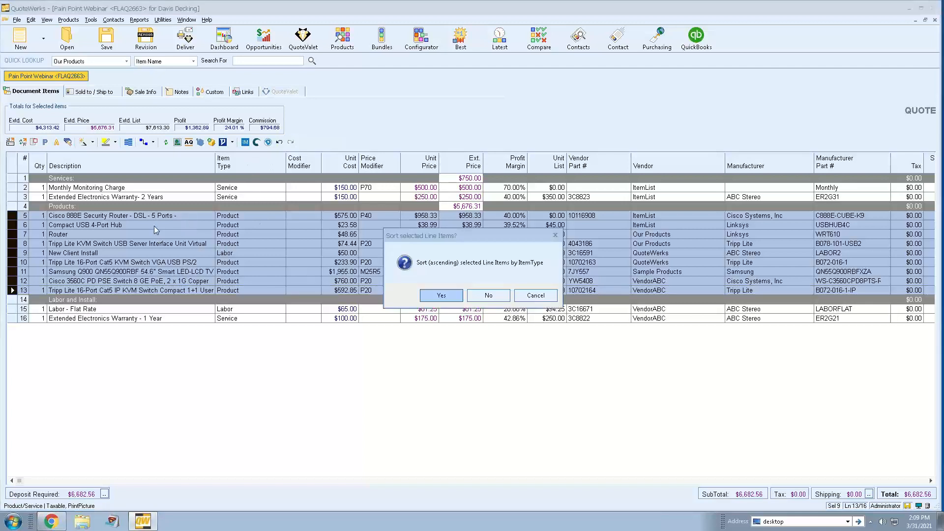
click(445, 297)
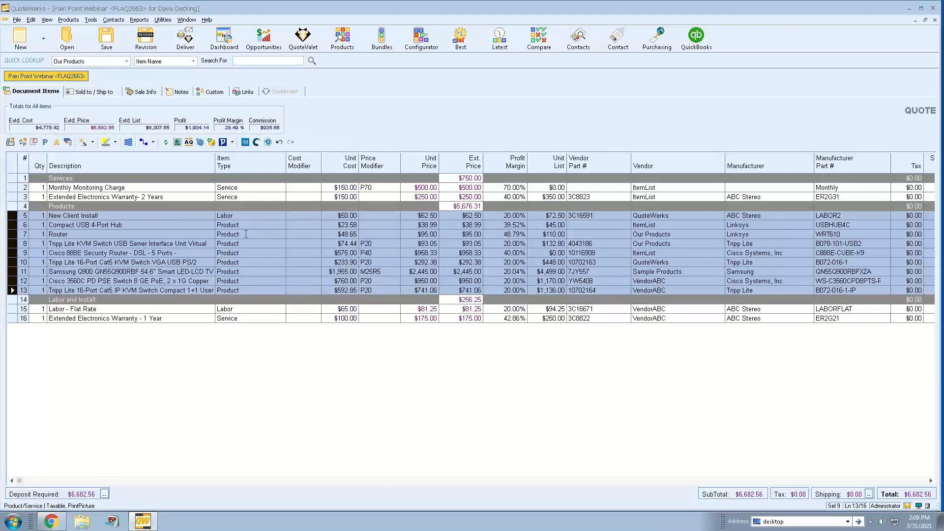
Step: Move New Client Install directly under the Labor and Install header, and Extended Electronics Warranty - 1 Year to the end of the Services section
click(225, 216)
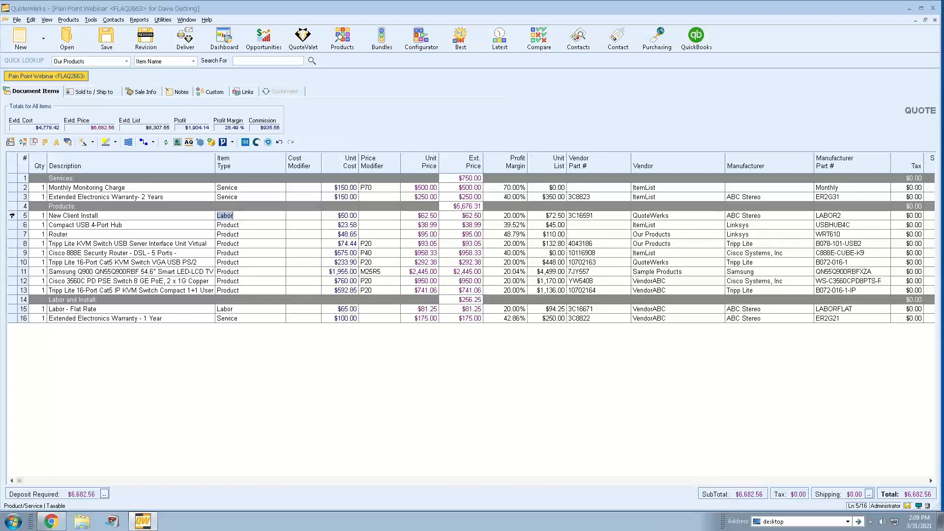
click(10, 215)
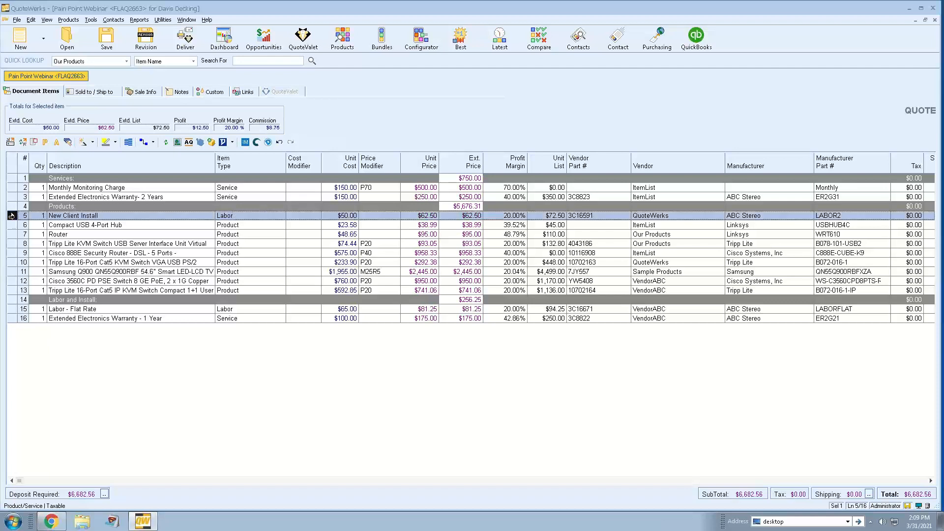
drag(19, 315, 20, 310)
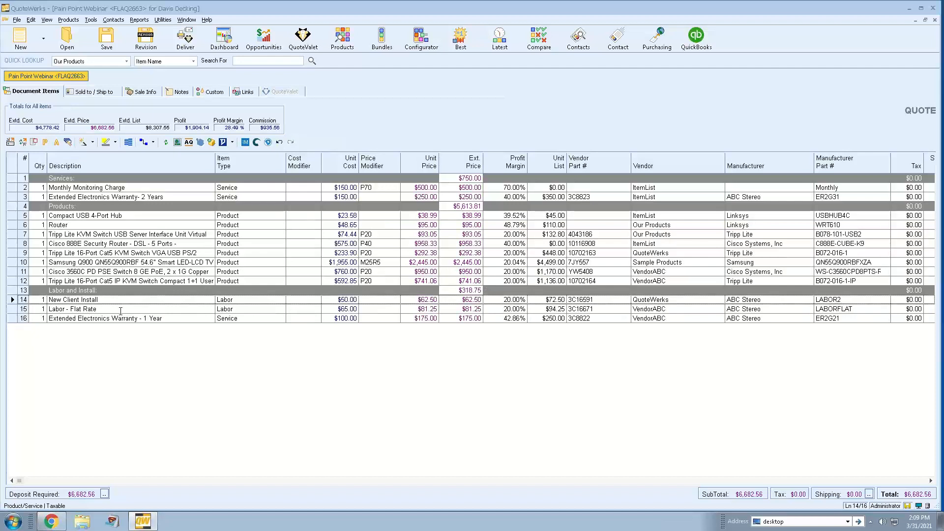
drag(11, 319, 19, 202)
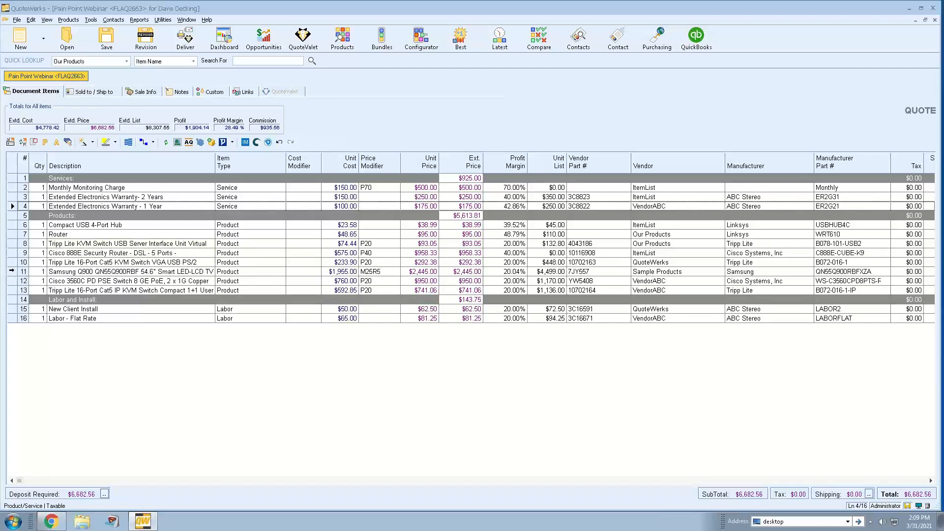
Step: Move the Samsung Q900 TV and Tripp Lite KVM Switch USB Server Interface lines together to the end of the quote
click(11, 271)
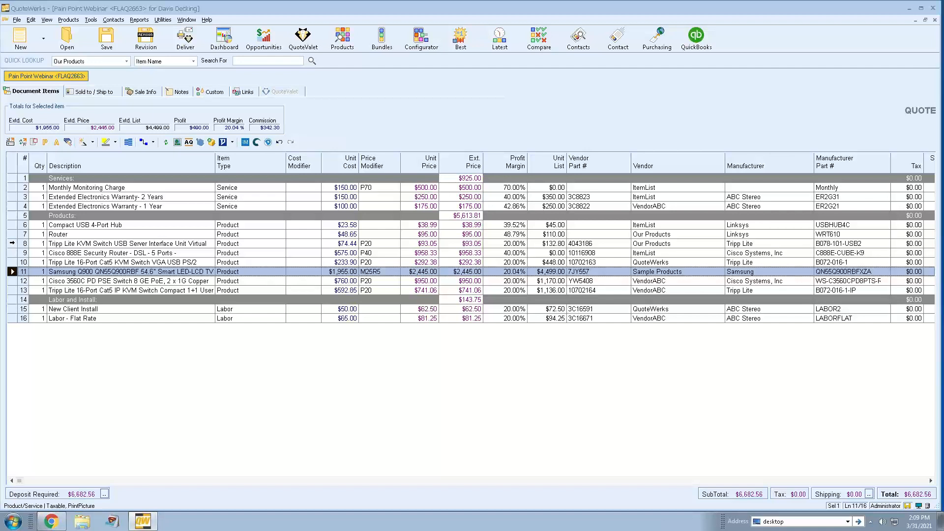
ctrl+click(12, 243)
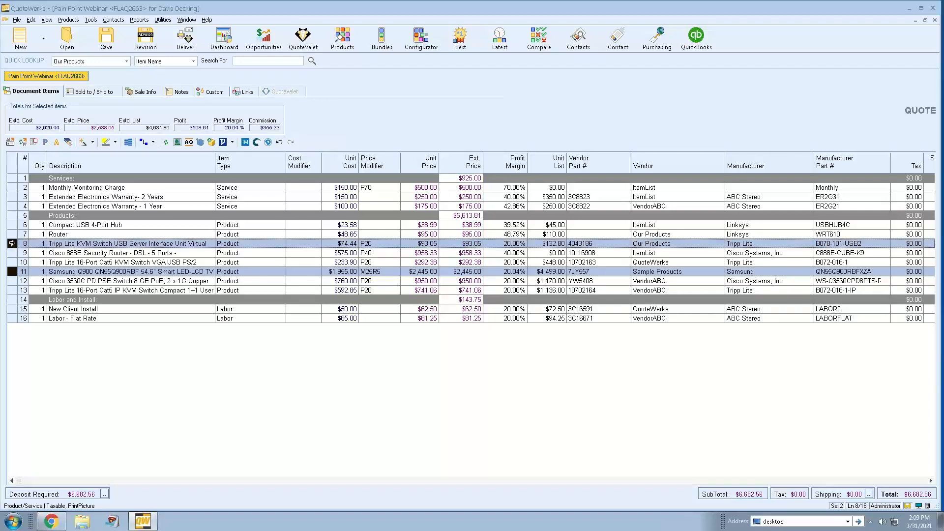
drag(12, 243, 18, 341)
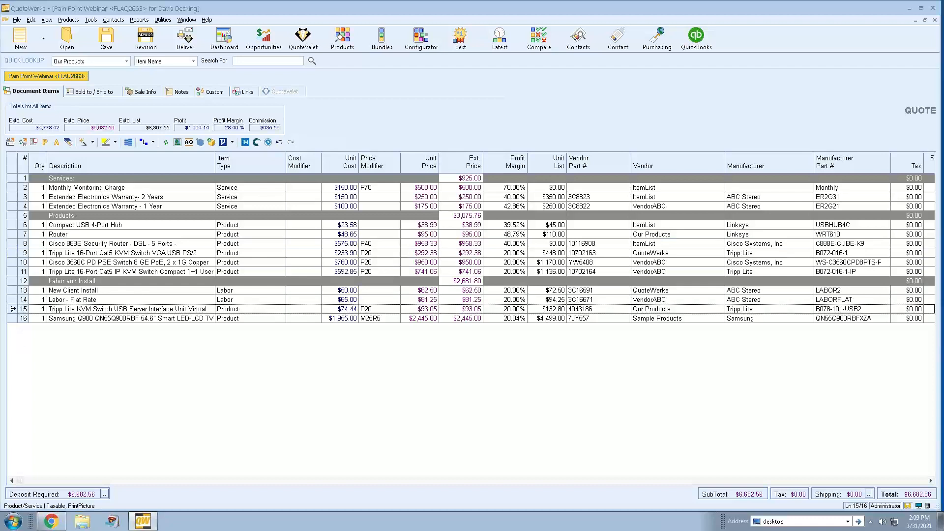
Step: Insert a section header named "Optional Items:" above the Tripp Lite KVM Switch USB Server Interface line
right_click(14, 310)
click(91, 285)
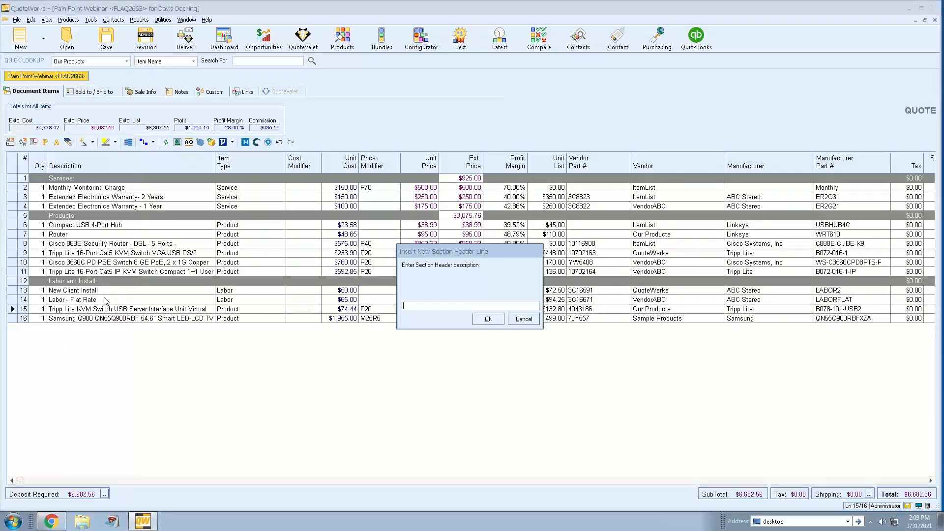
text(Optional Items)
key(Return)
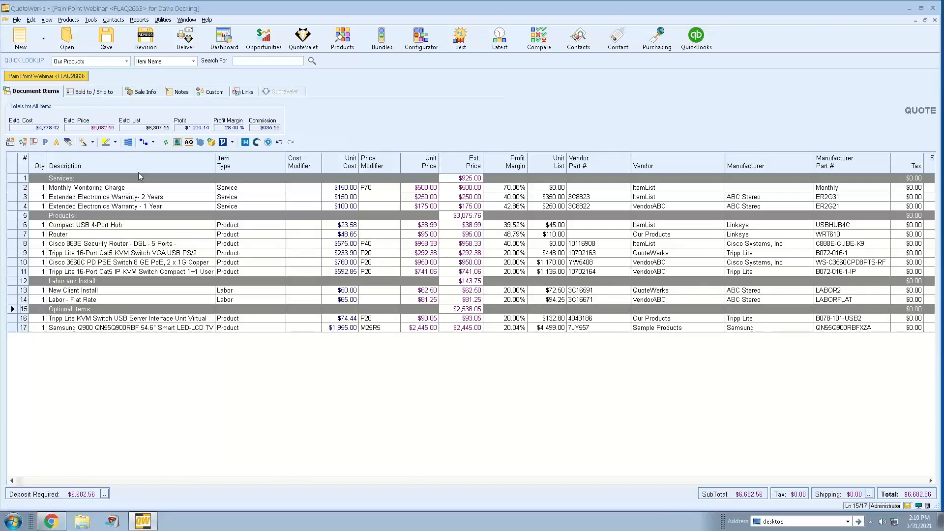
Step: Search the quote's line items for descriptions containing "Warranty"
key(ctrl+f)
drag(95, 23, 393, 98)
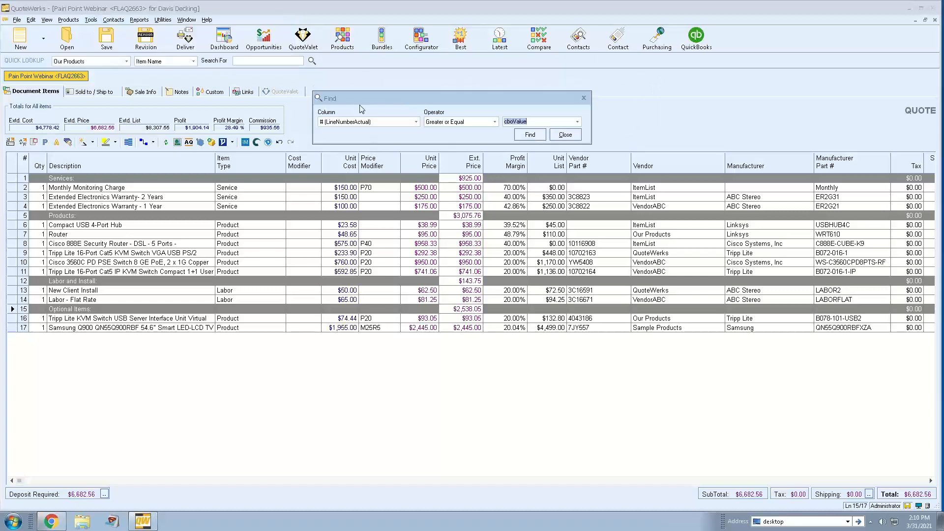
click(416, 122)
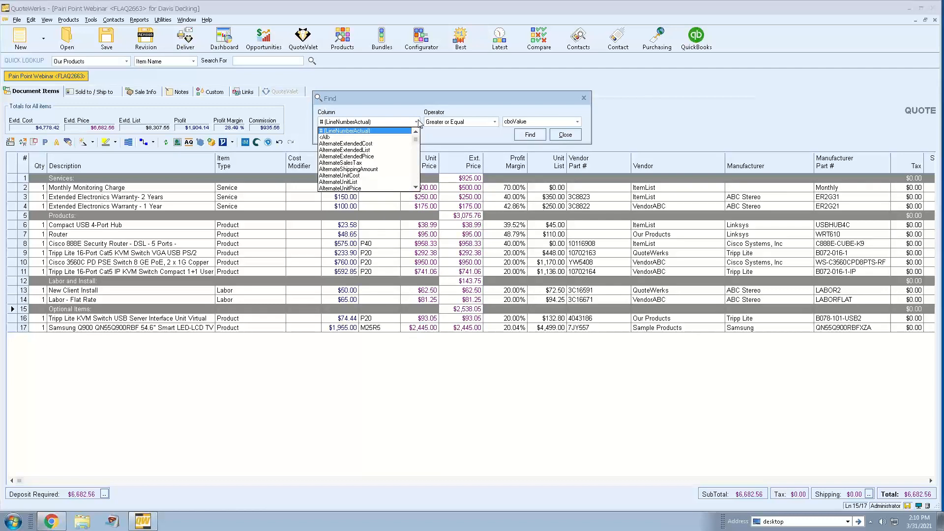
key(d)
key(Return)
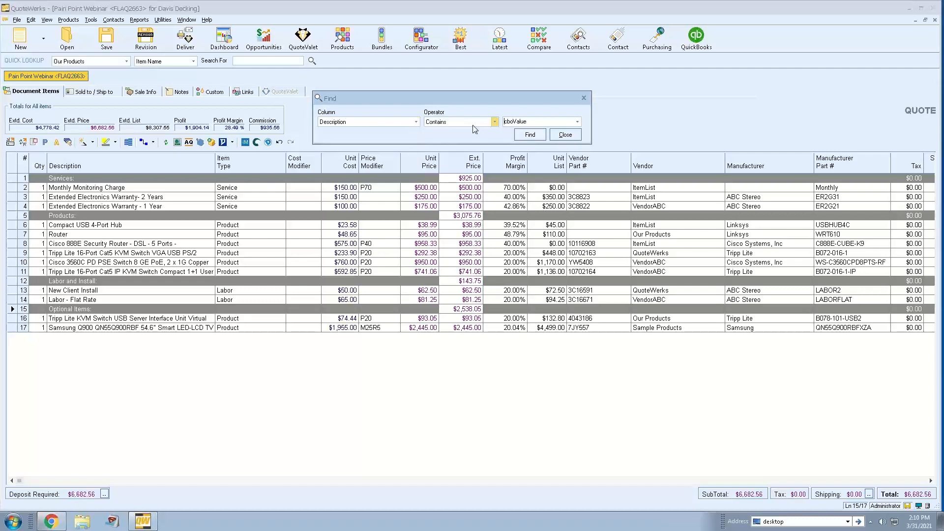
key(ctrl+a)
text(Warranty)
click(526, 137)
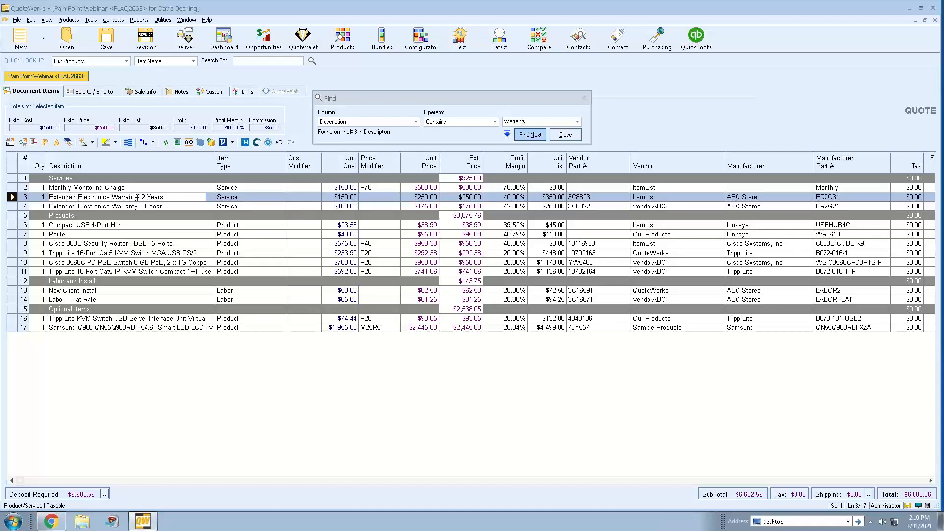
Step: Step through the next "Warranty" matches and open the full description of the Cisco 3560C switch line
click(530, 134)
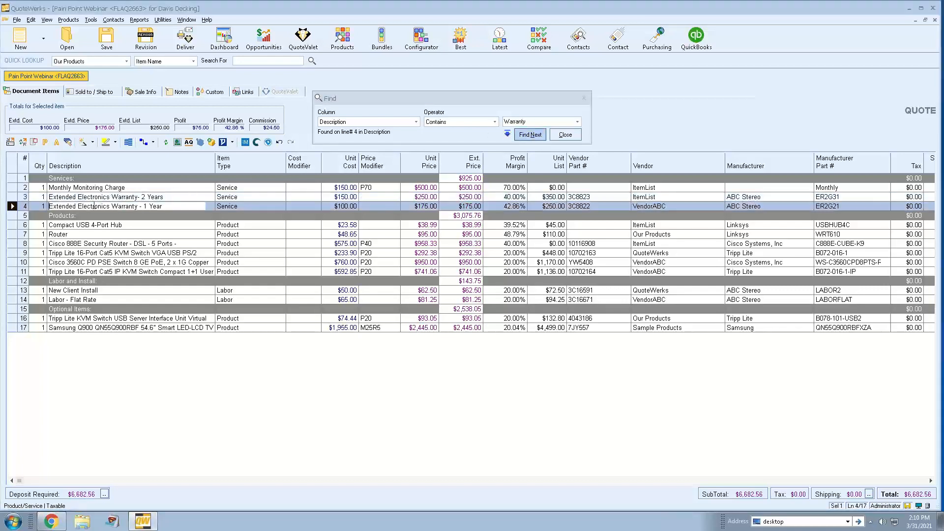
click(532, 135)
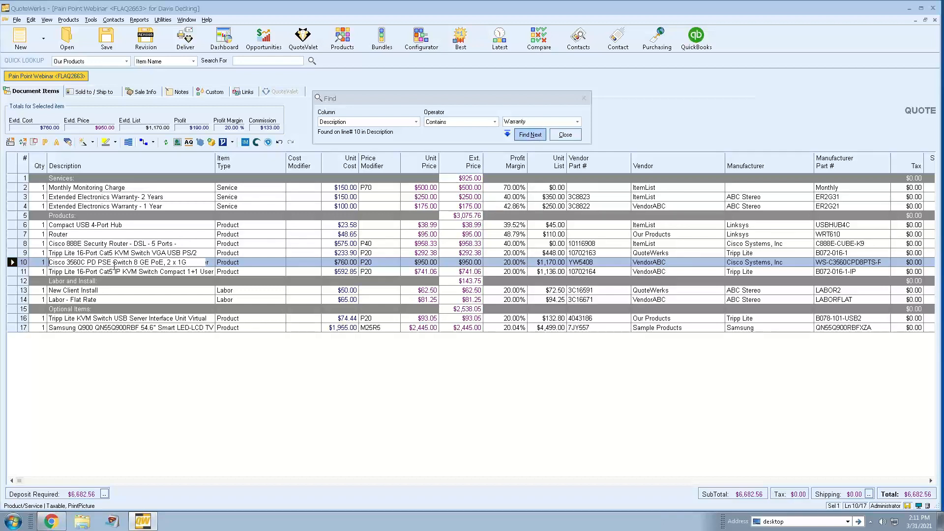
double_click(89, 264)
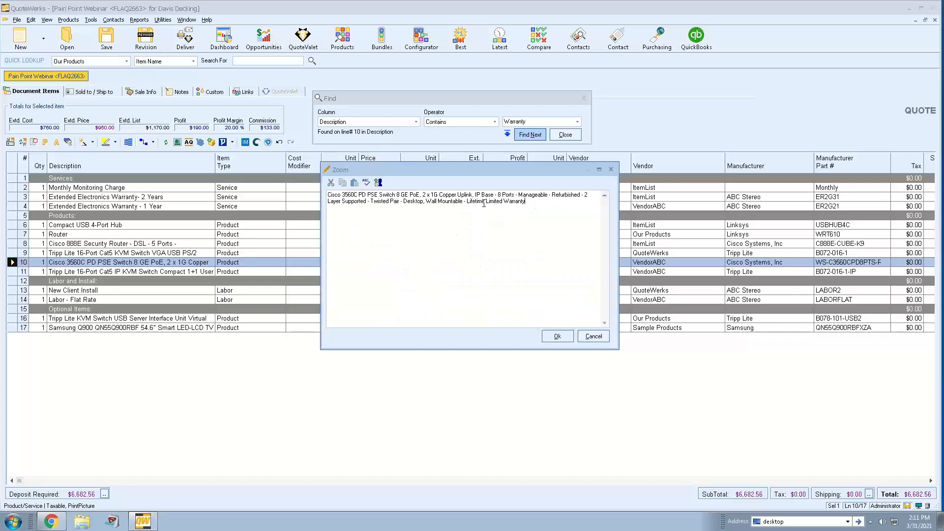
Step: Close the Cisco 3560C switch description and the line item search, and return to the Router line
click(593, 336)
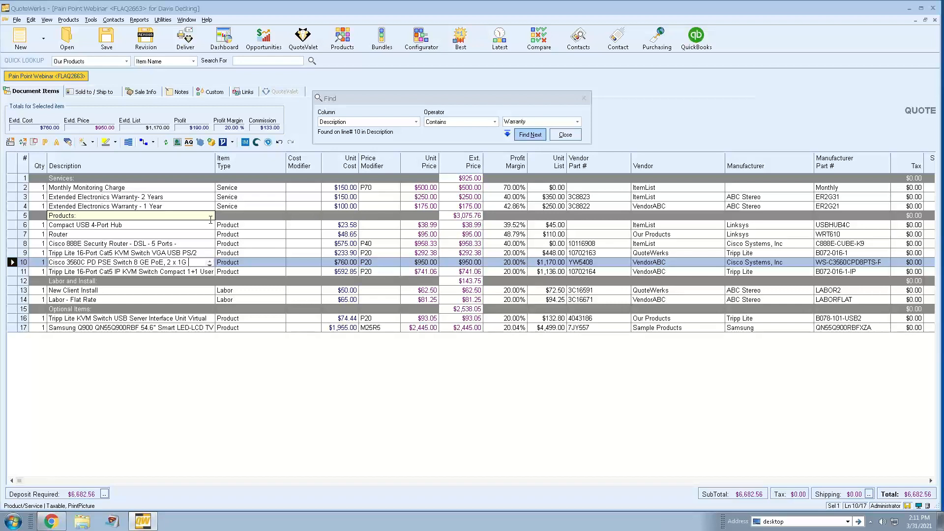
click(566, 135)
click(125, 235)
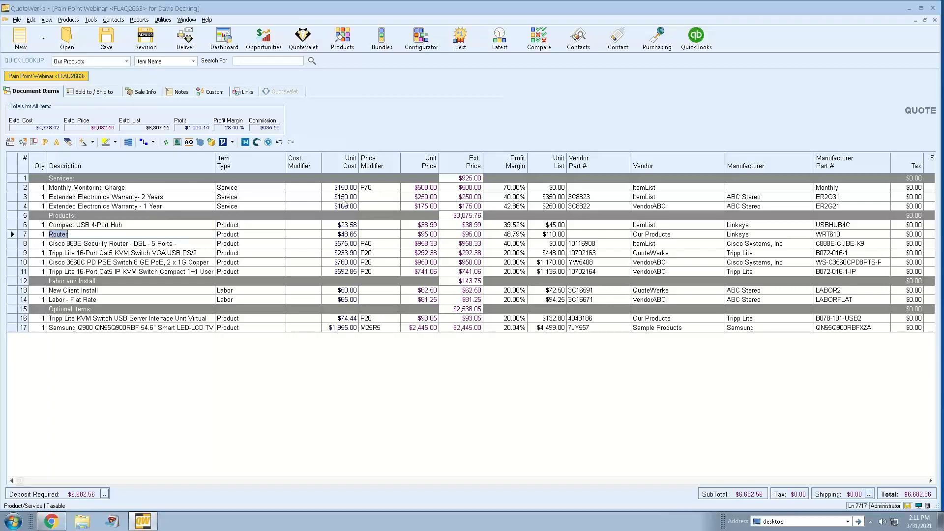
Step: Set the unit price of the two-year Extended Electronics Warranty line to $310.00
click(416, 197)
click(416, 197)
text(3100)
key(BackSpace)
click(384, 196)
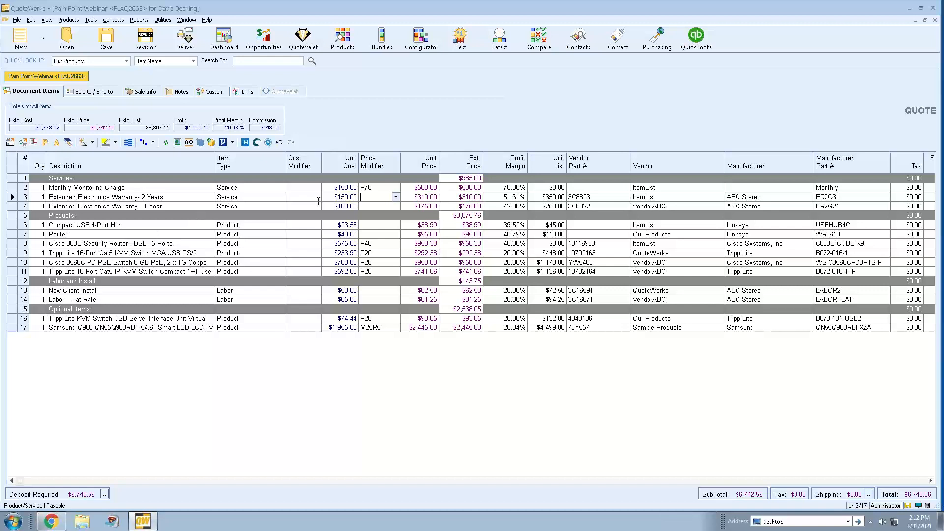
Step: Apply a price modifier of 50 margin points to the three lines in the Services section
click(11, 187)
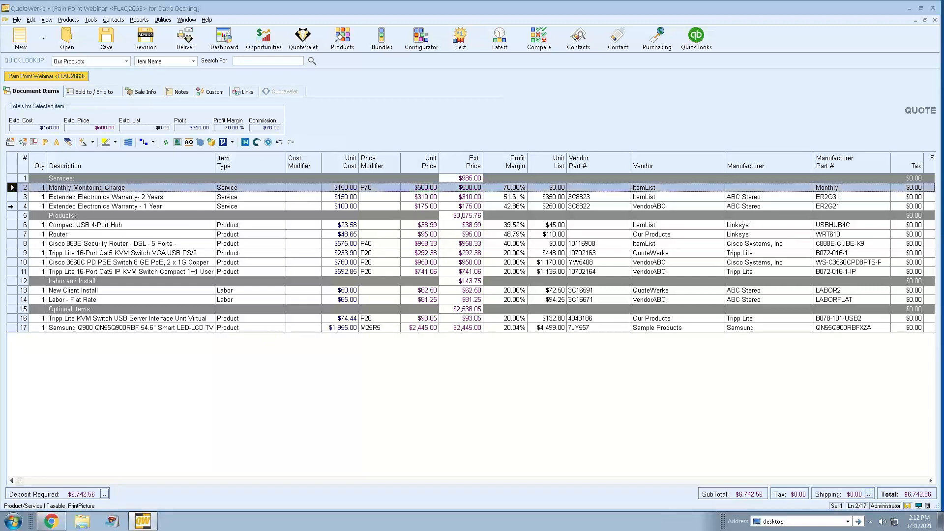
shift+click(10, 206)
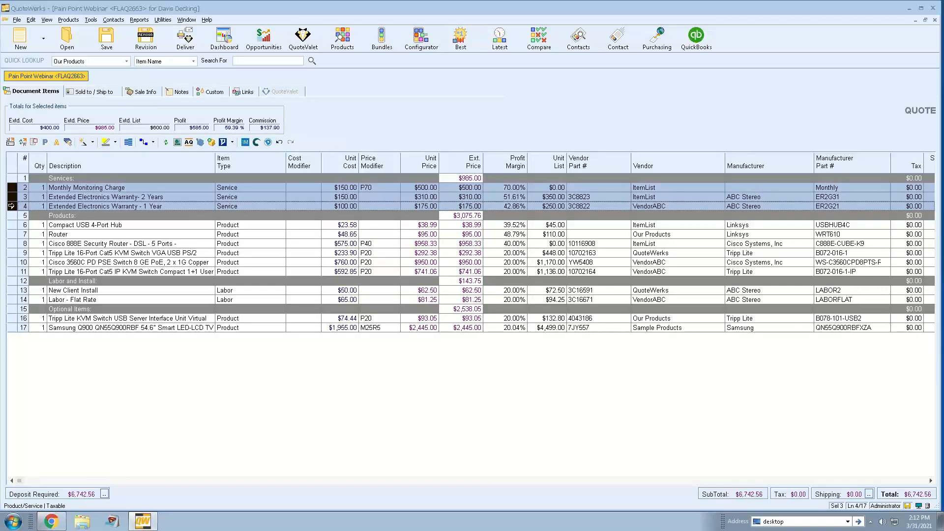
right_click(12, 210)
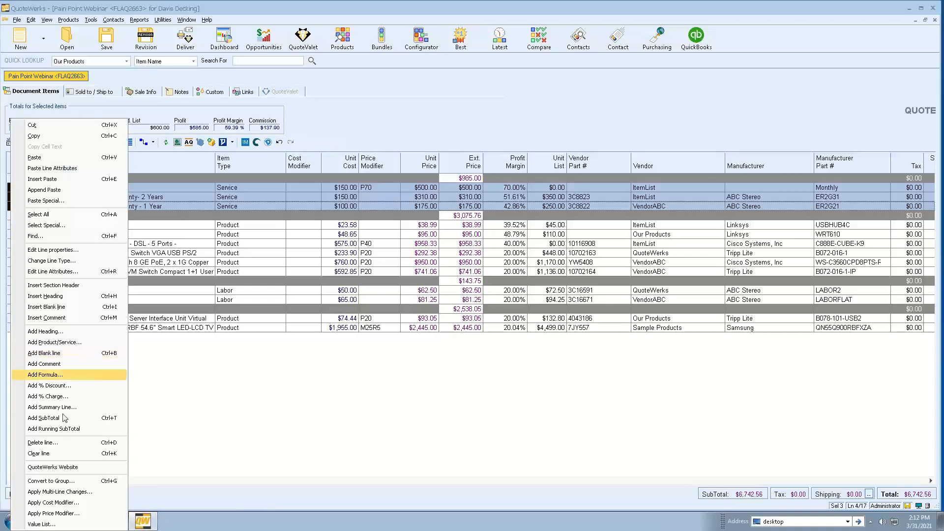
click(65, 514)
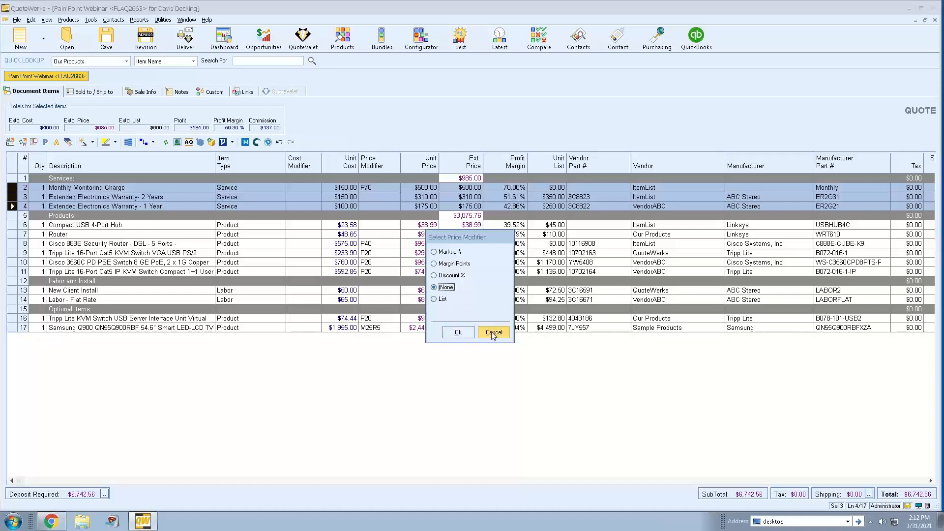
click(448, 252)
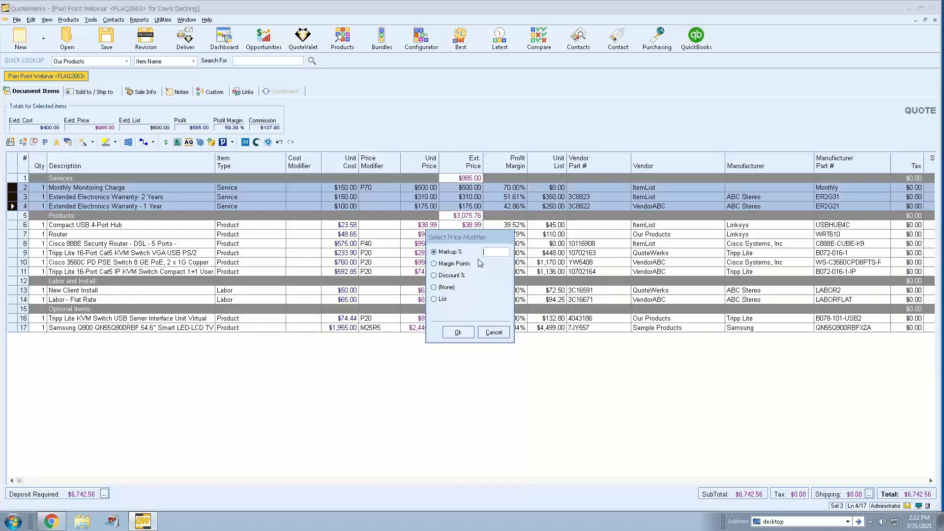
text(50)
click(459, 264)
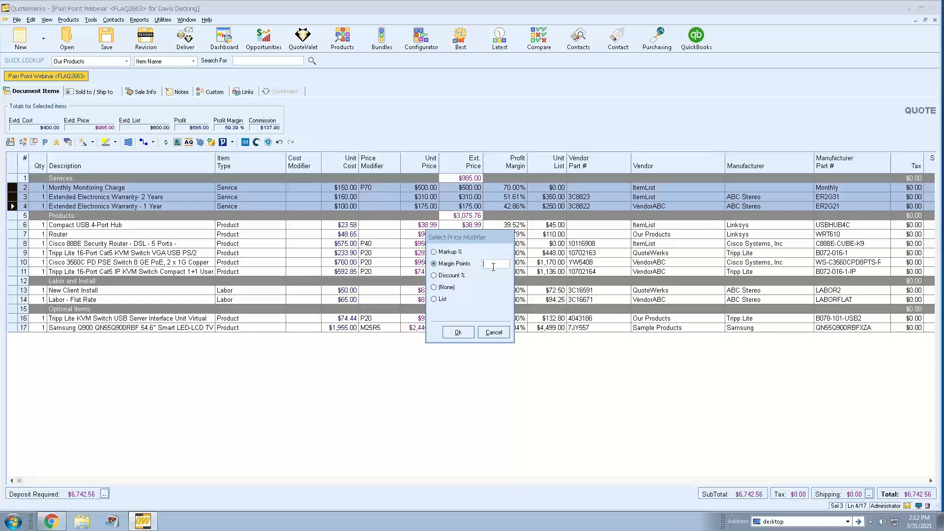
text(50)
click(460, 332)
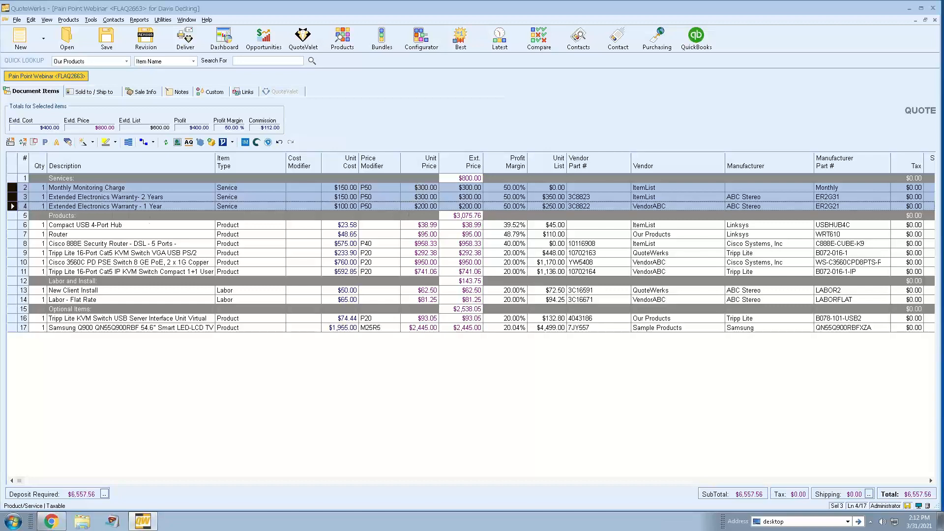
Step: Set the unit price of the three selected Services lines to 700 with a multi-line change
right_click(14, 199)
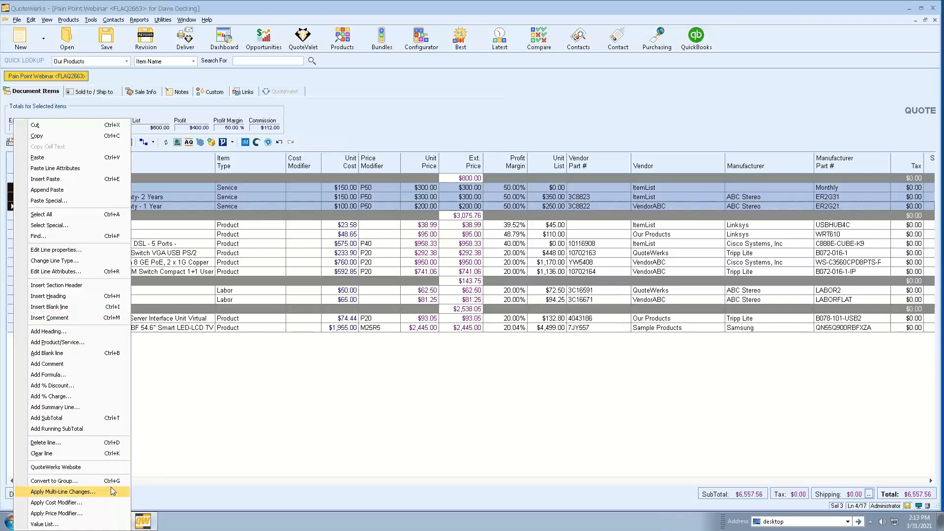
click(331, 135)
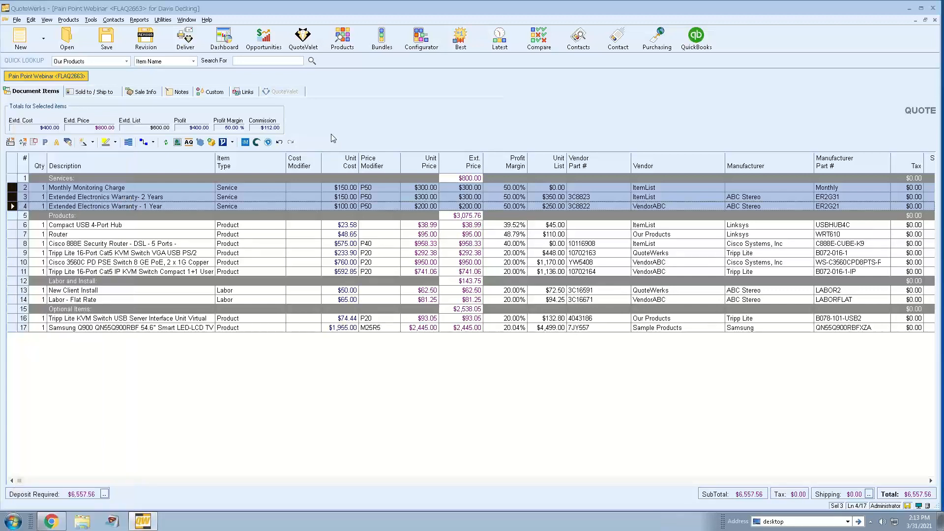
click(69, 143)
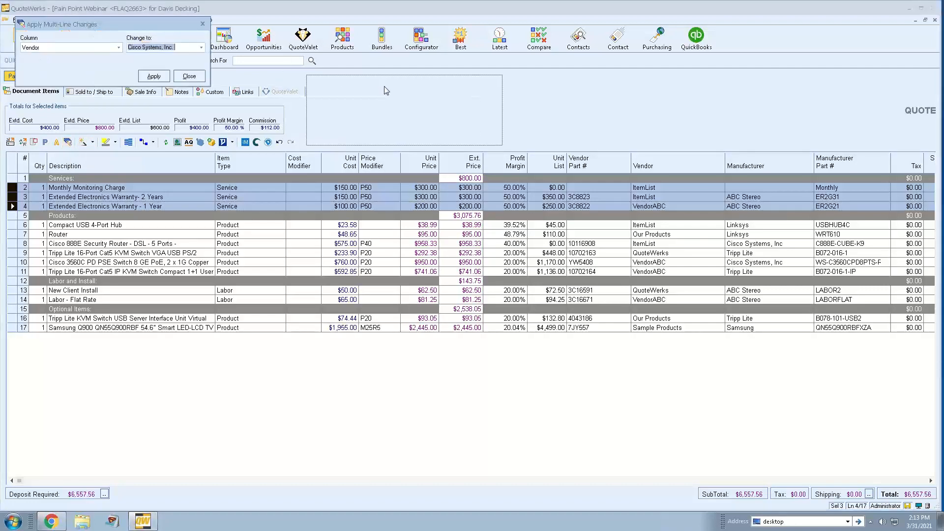
click(412, 107)
key(u)
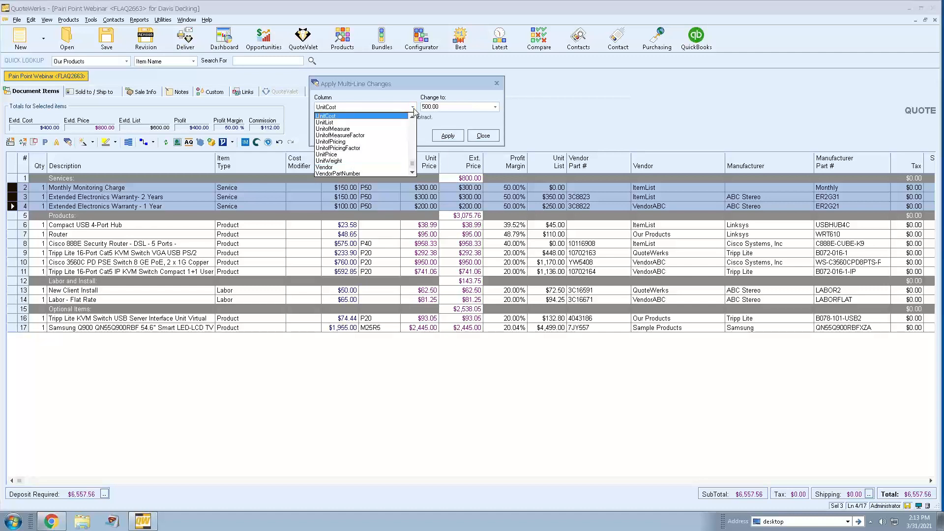
click(337, 155)
key(Tab)
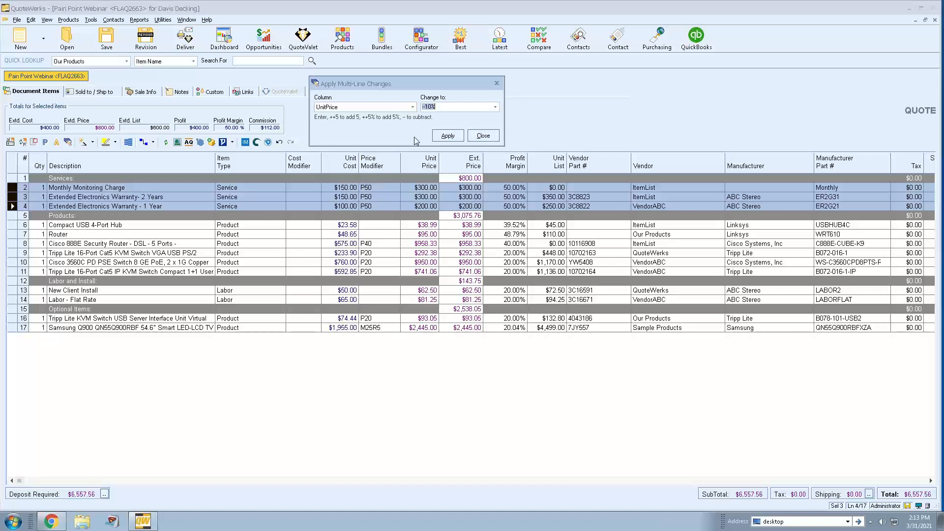
text(70)
click(434, 137)
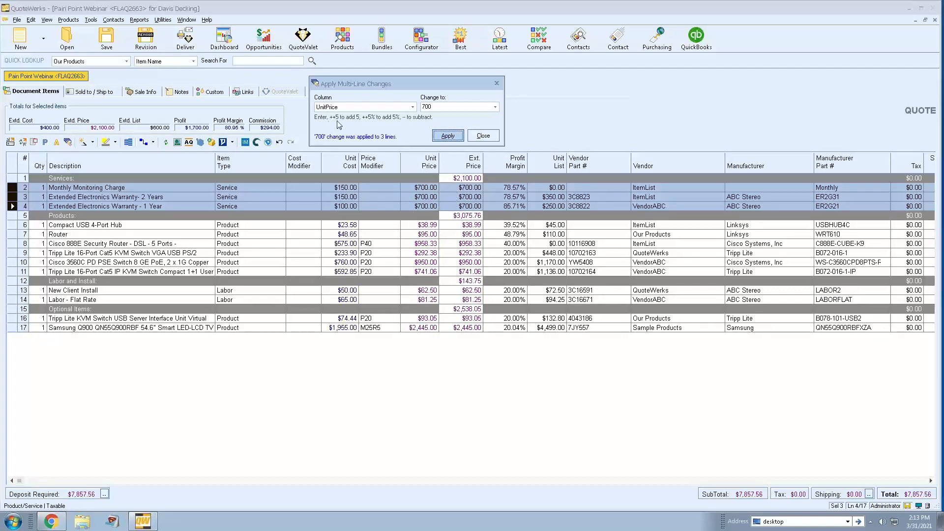
Step: Reduce the unit price of the three selected Services lines by 5% using a multi-line change
double_click(440, 107)
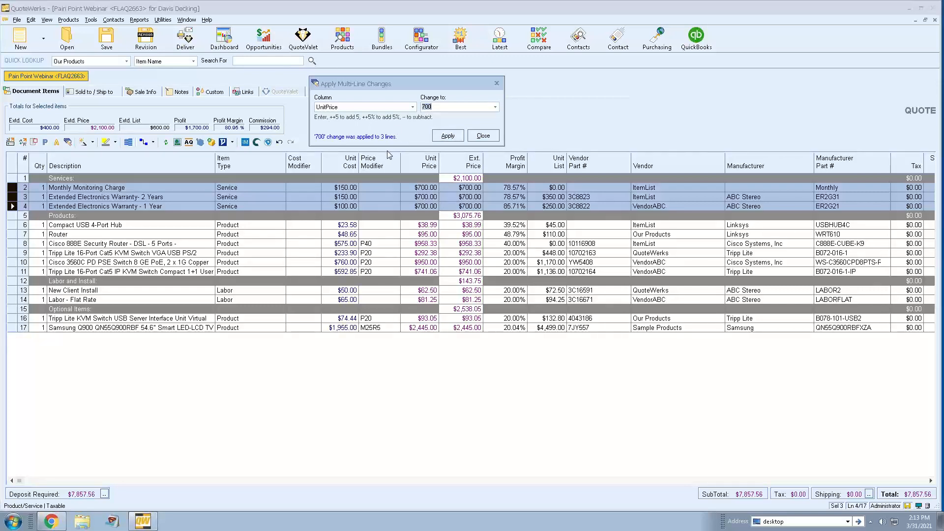
text(--5%)
click(440, 137)
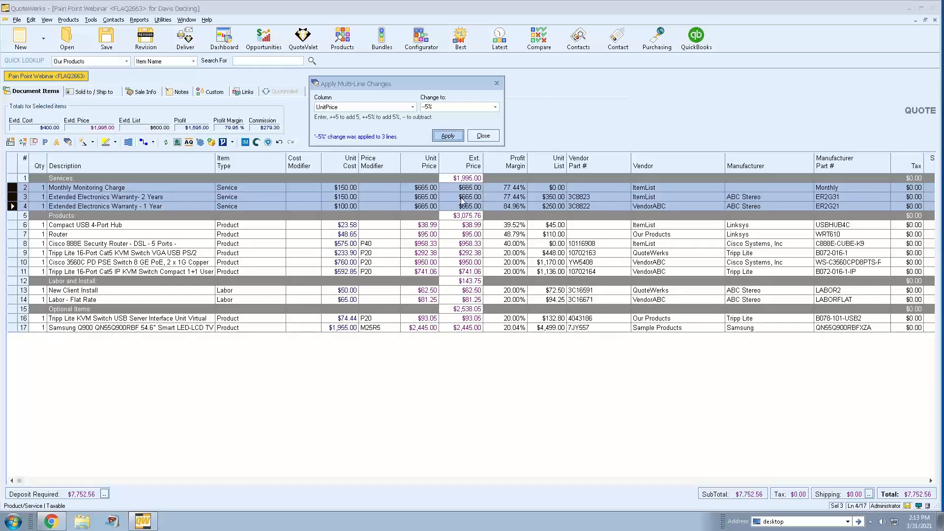
Step: Add 45 to the unit price of the three selected Services lines and finish the multi-line changes
double_click(436, 106)
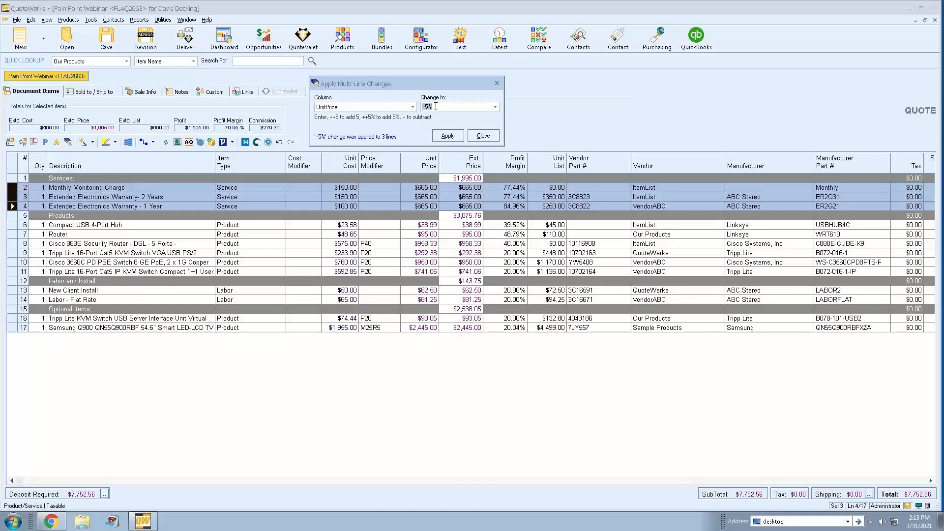
text(++45)
click(446, 136)
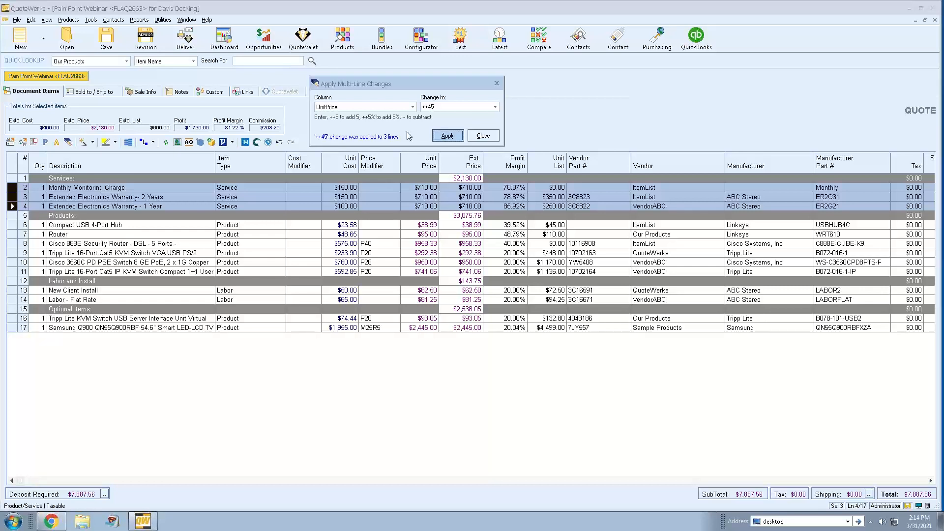
click(477, 135)
Step: Sort the six lines in the Products section by vendor in ascending order
click(13, 225)
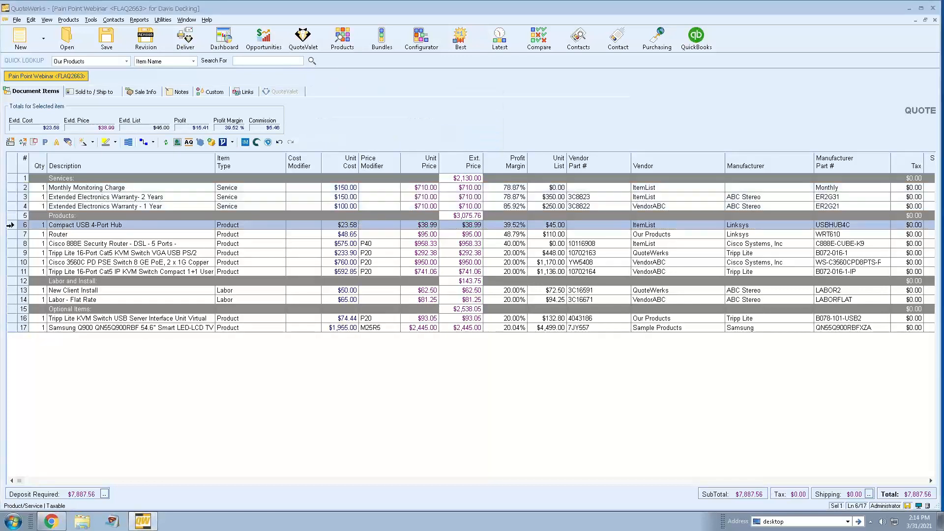
shift+click(12, 272)
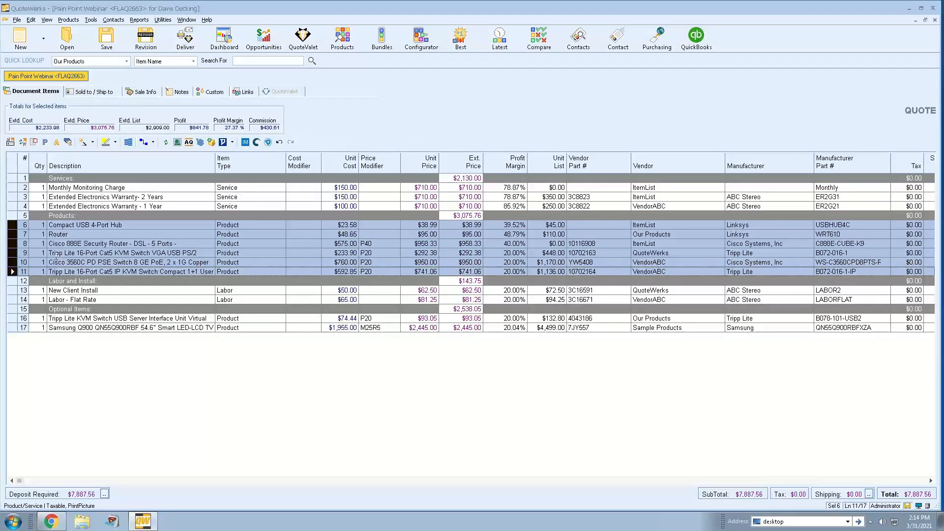
click(660, 162)
click(441, 296)
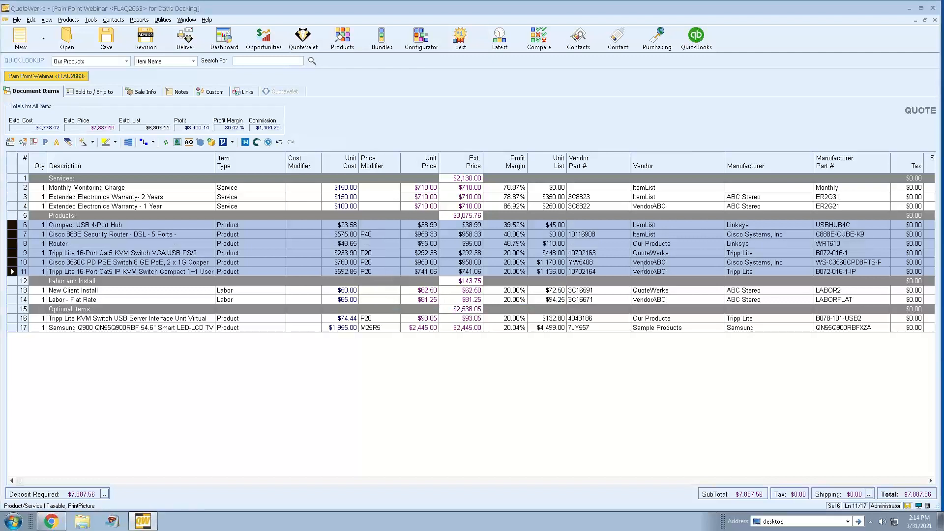
Step: Change the vendor of the six selected Products lines to QuoteWerks with a multi-line change
click(69, 142)
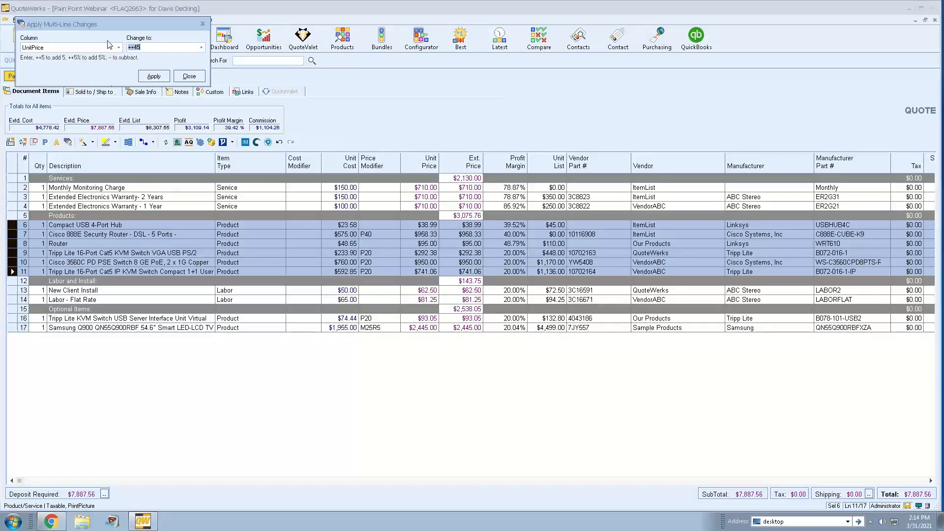
drag(111, 23, 563, 102)
click(532, 127)
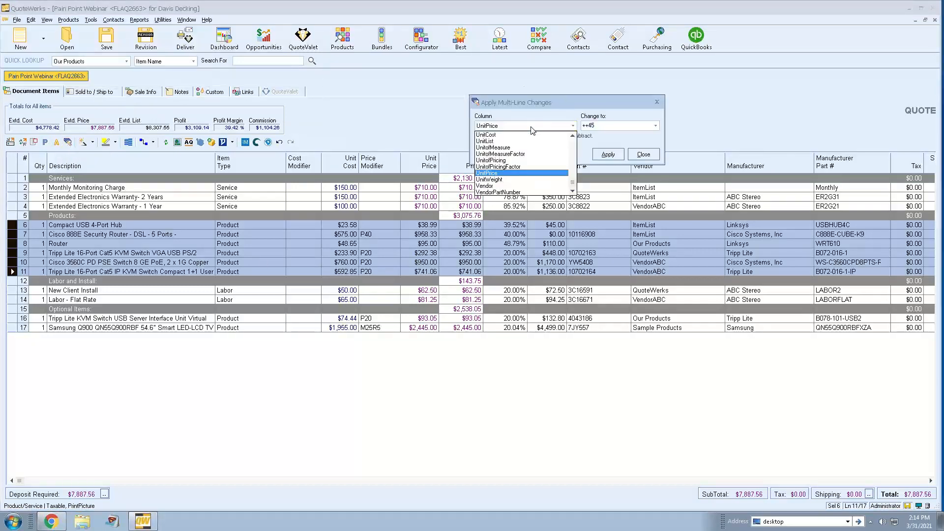
click(505, 186)
click(656, 126)
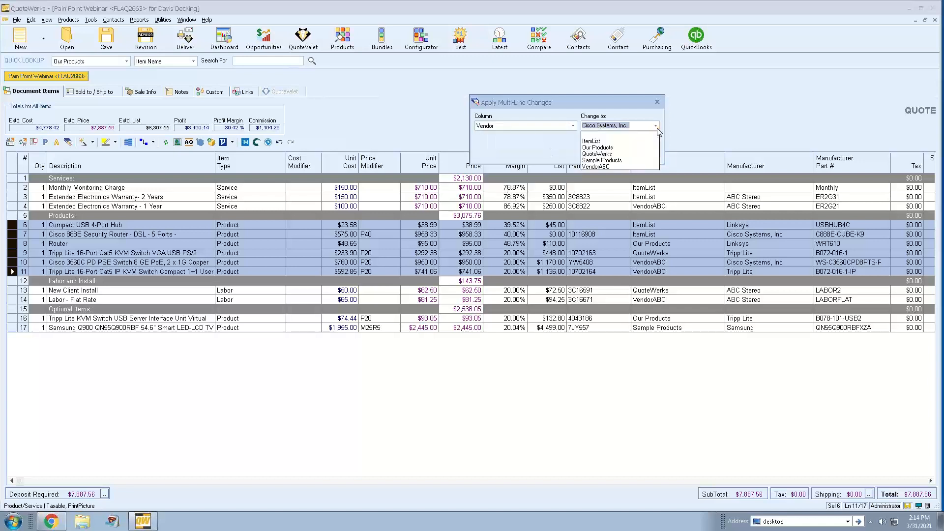
click(609, 154)
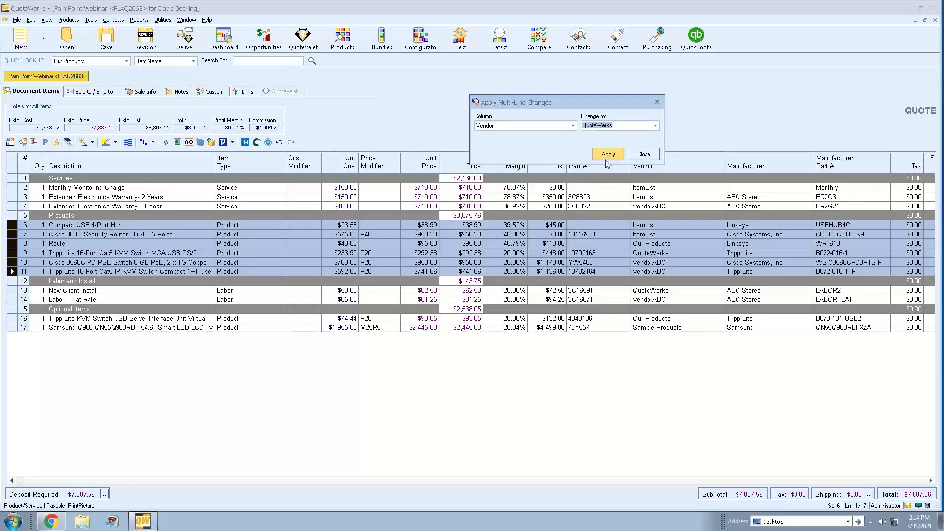
click(609, 155)
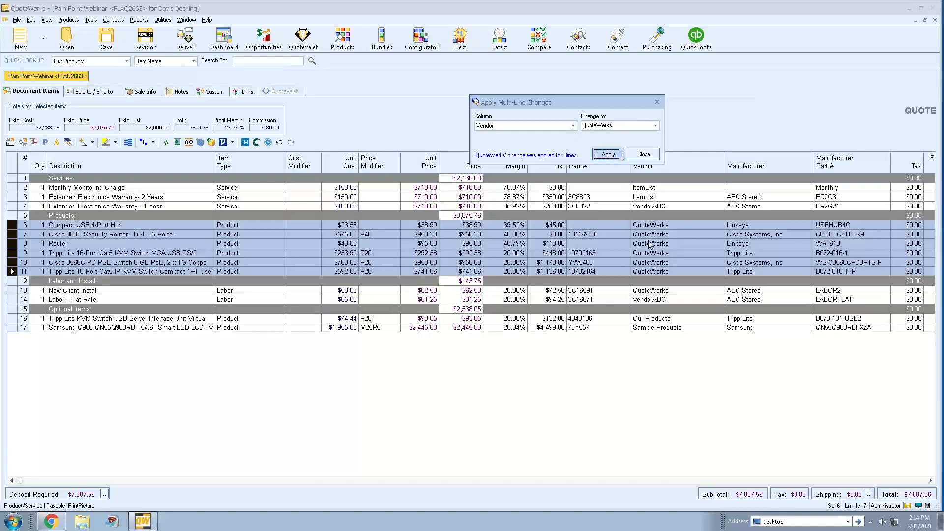
click(642, 157)
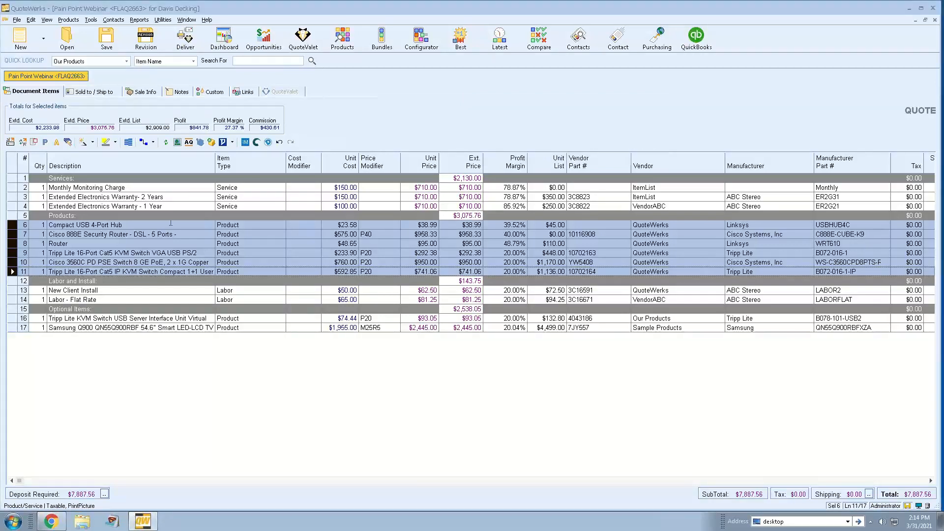
Step: Review the columns available for multi-line changes on the selected Products lines without applying a change
click(171, 224)
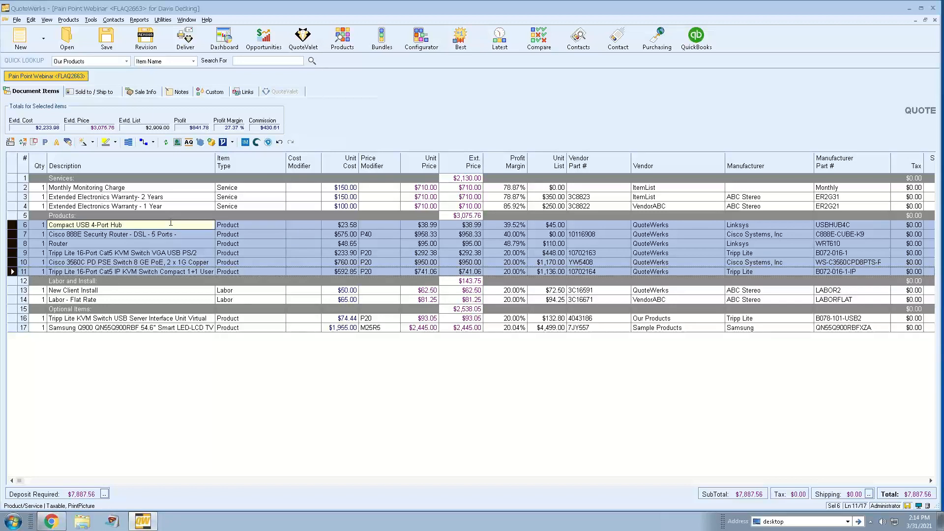
click(68, 142)
click(119, 48)
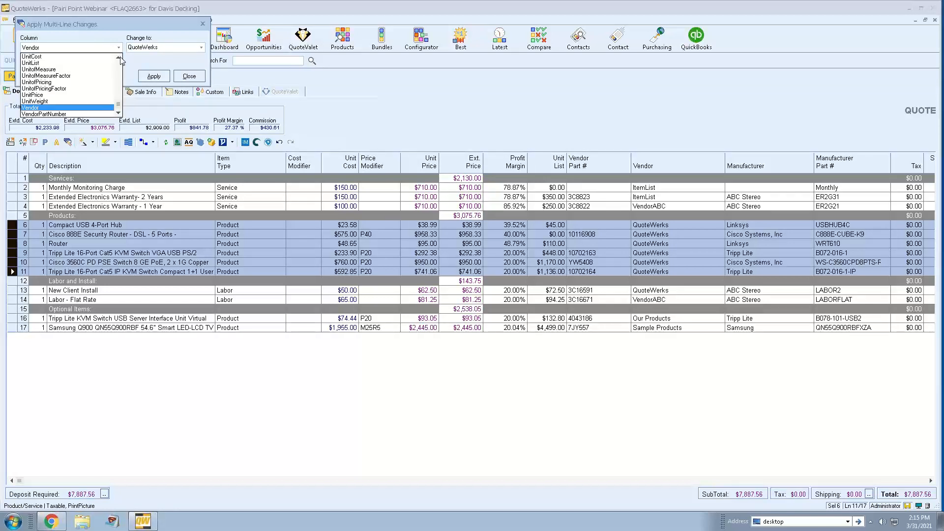
click(158, 67)
click(194, 79)
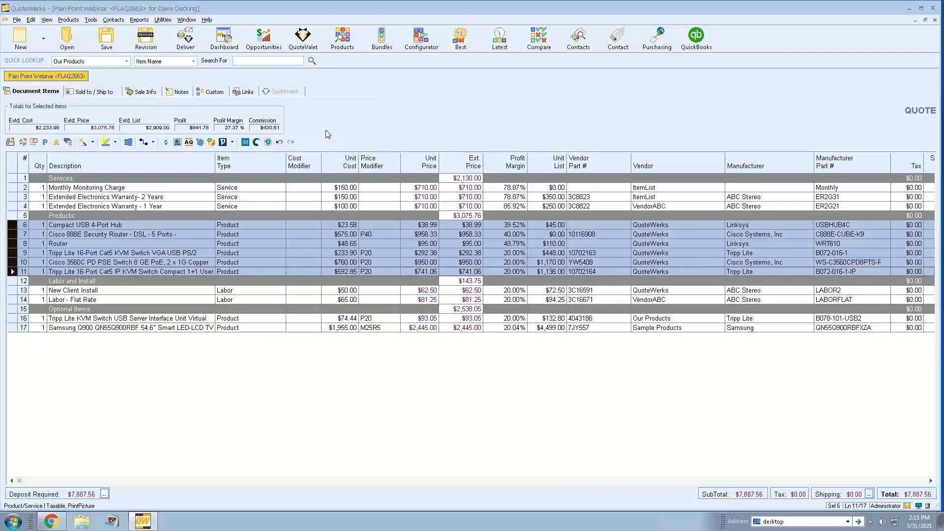
Step: Use Select Special to select all line items whose description contains Cisco
click(136, 197)
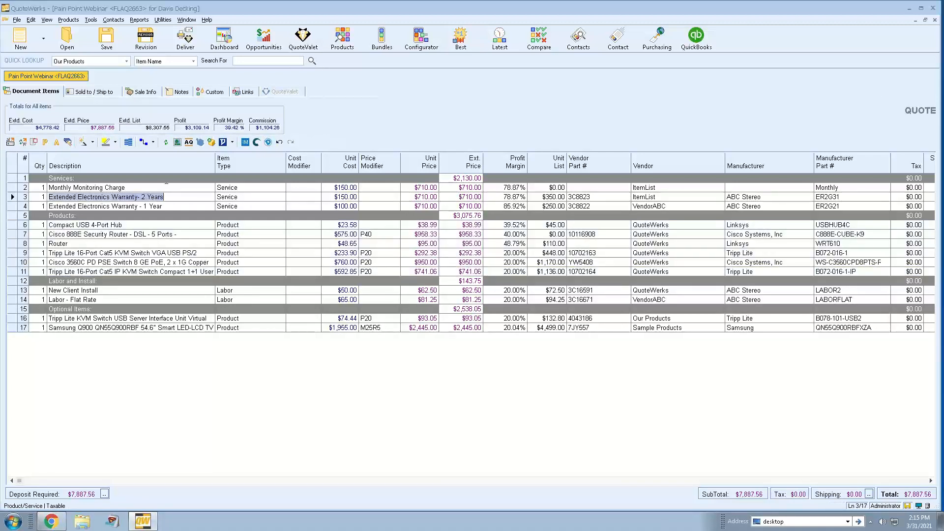
click(150, 187)
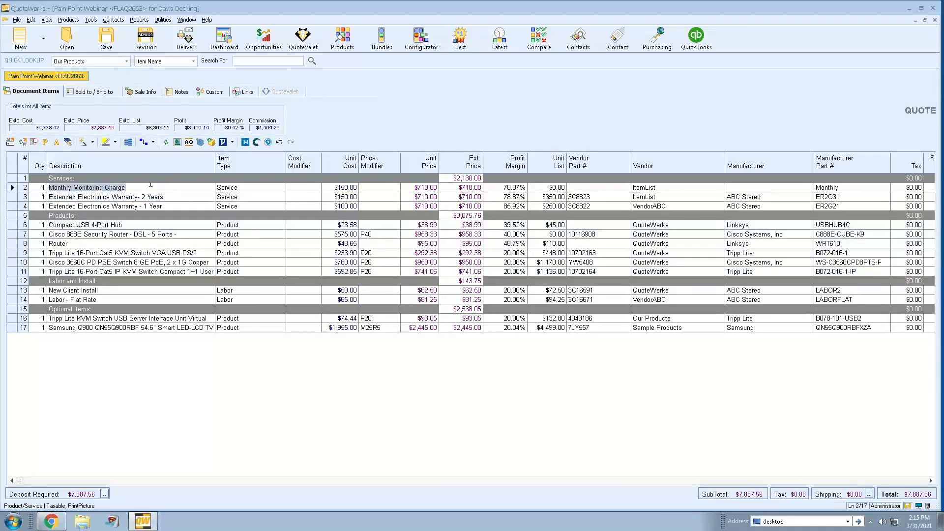
click(33, 21)
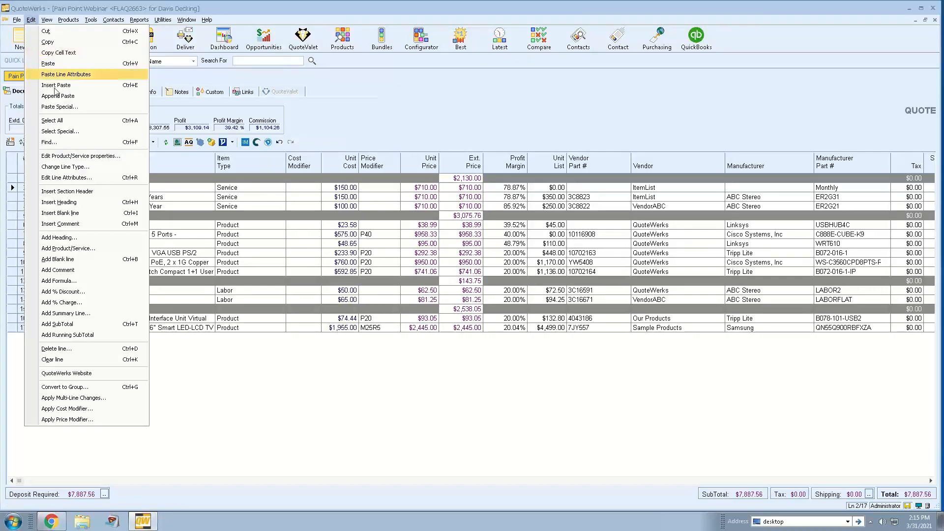
click(99, 131)
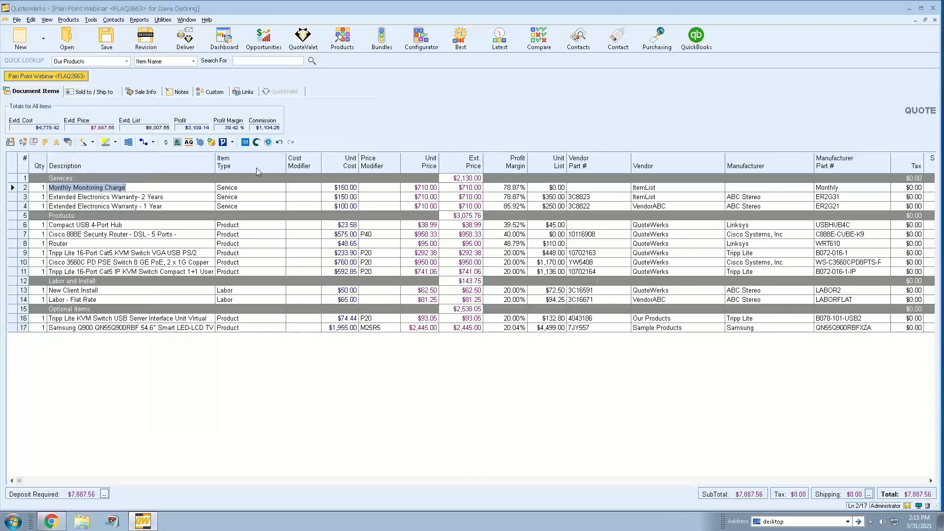
drag(410, 263, 384, 87)
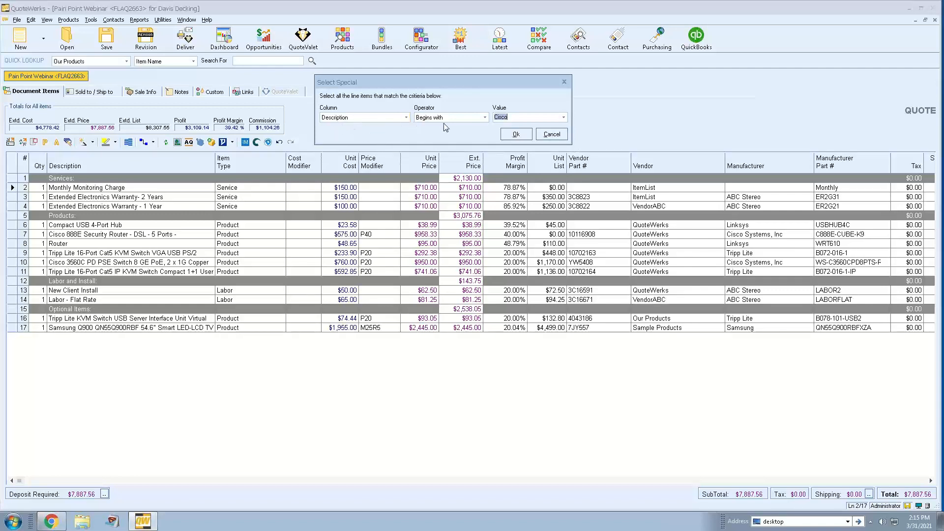
double_click(514, 118)
click(485, 117)
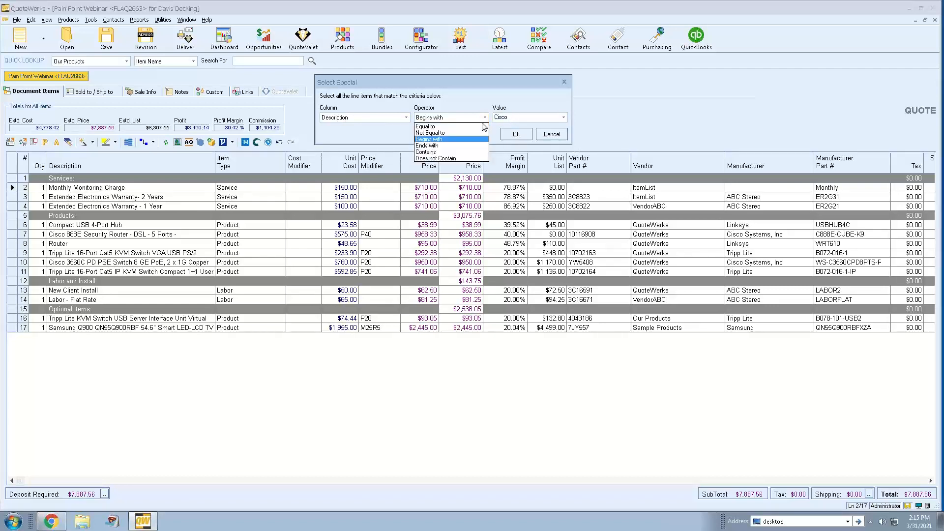
click(470, 152)
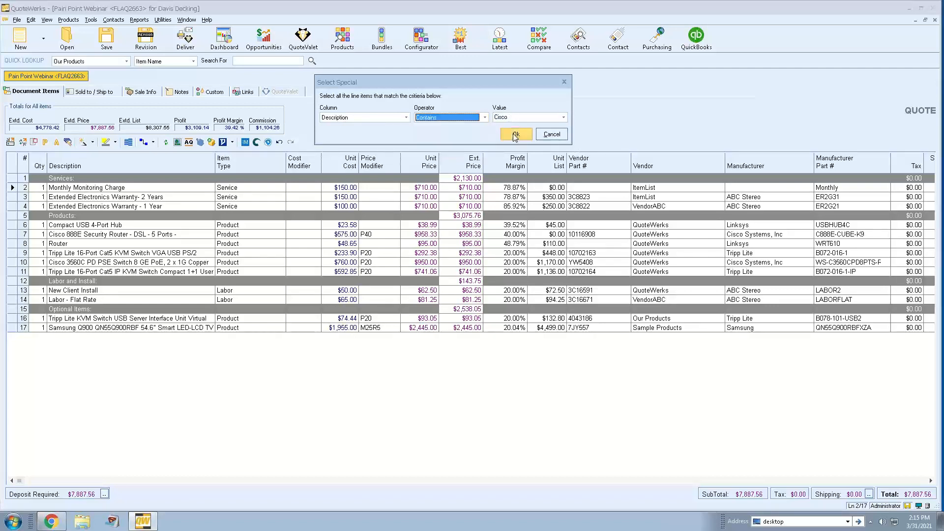
click(516, 134)
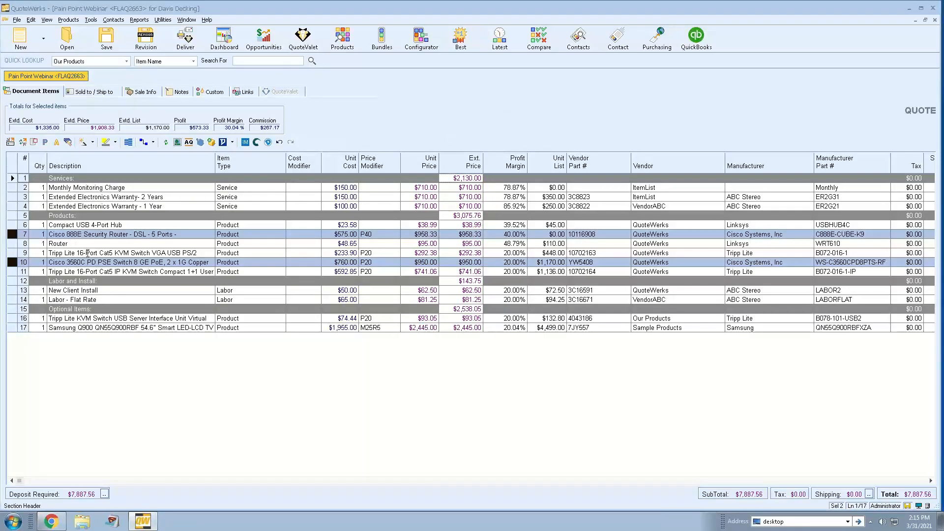
Step: Use Select Special to select all line items whose description contains Tripp
click(31, 20)
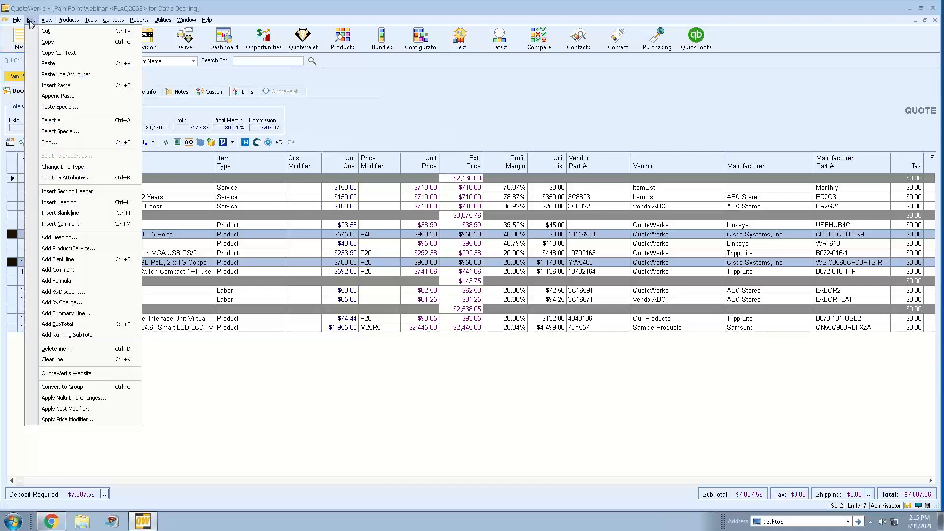
click(69, 131)
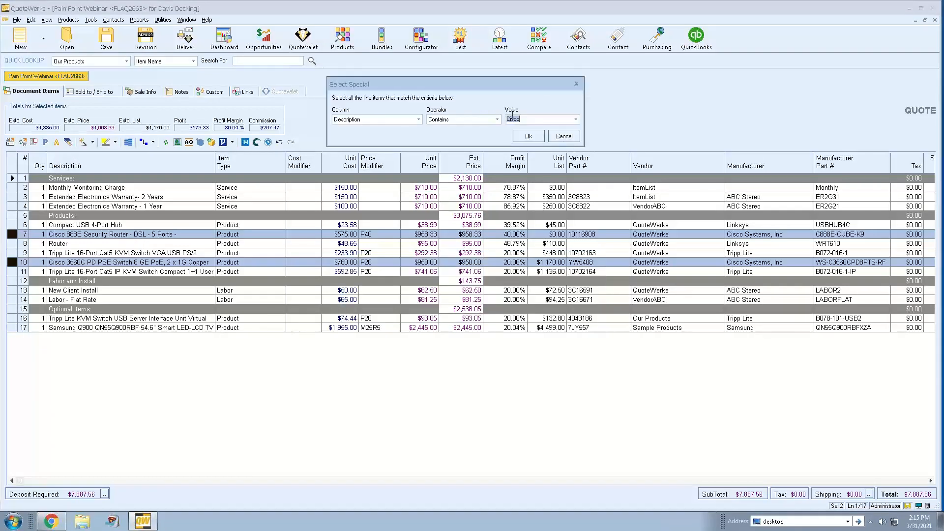
text(Tripp)
click(528, 136)
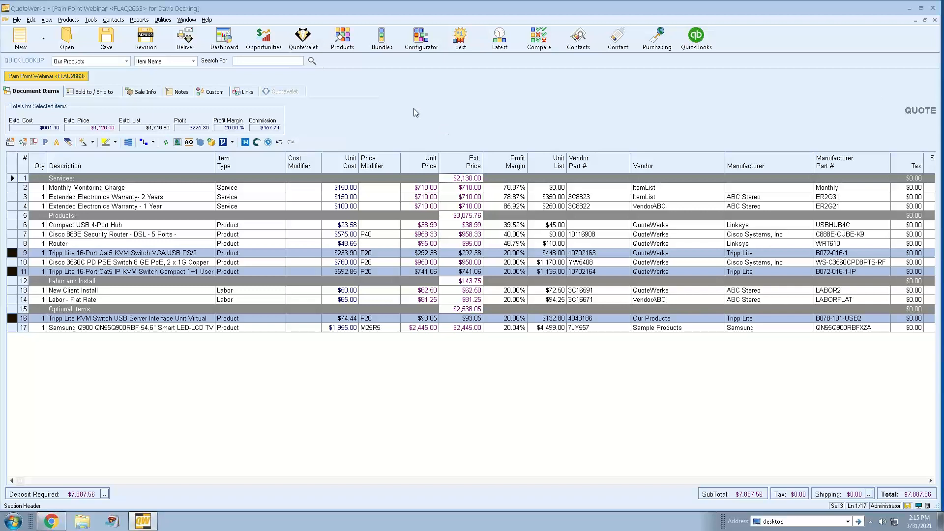
click(30, 20)
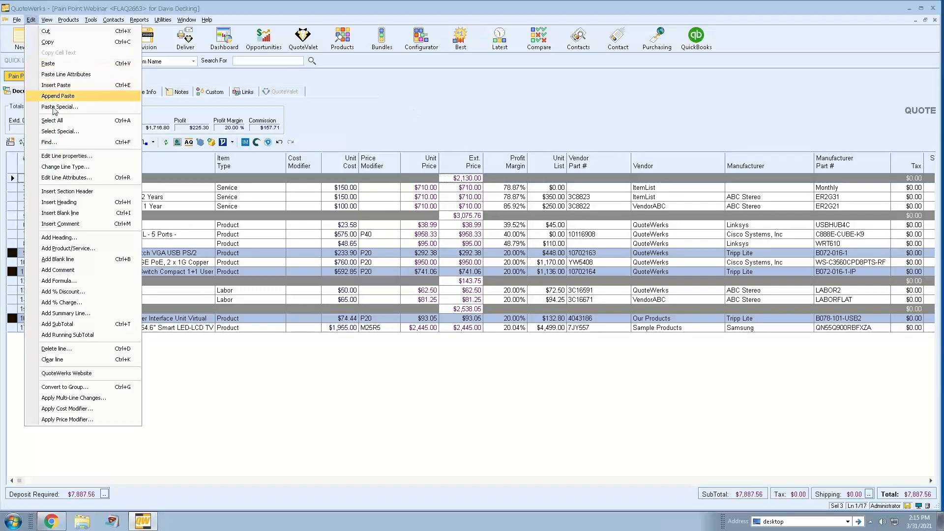
click(60, 131)
drag(457, 258, 423, 94)
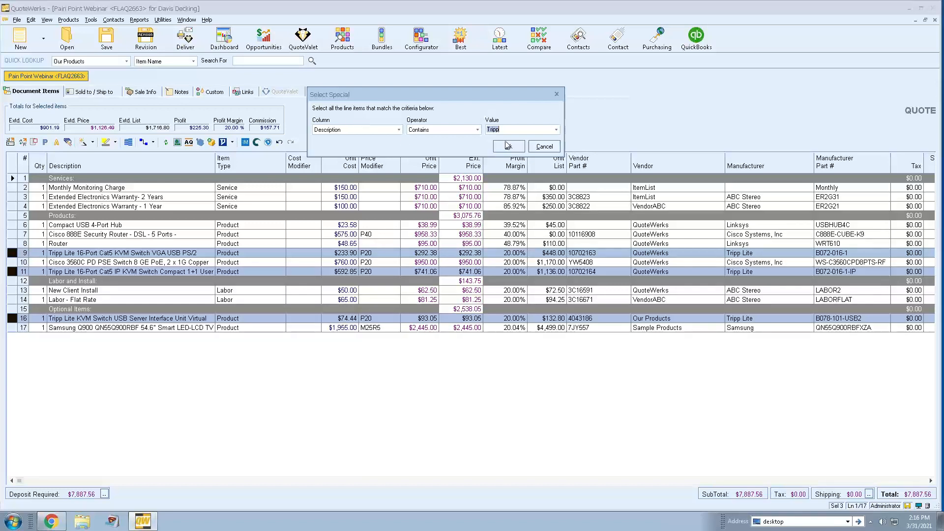
click(549, 148)
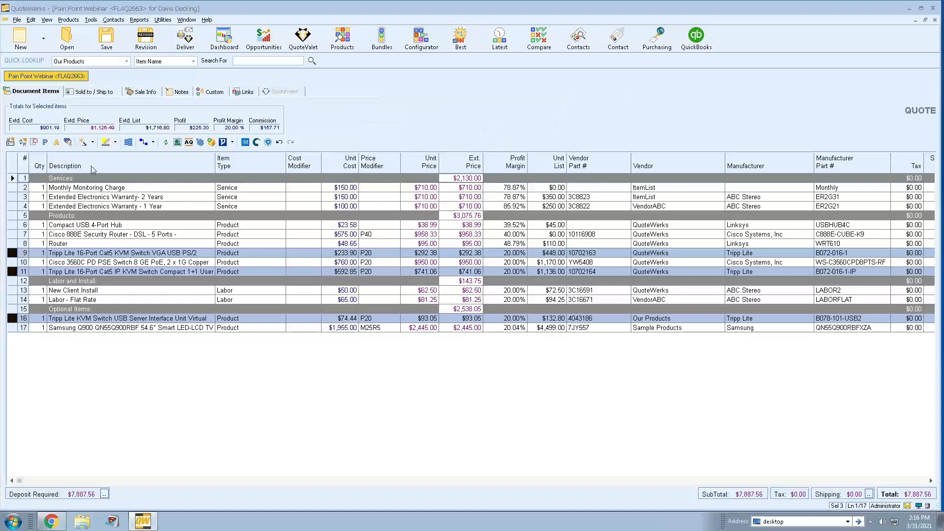
Step: Set the price modifier of the three selected Tripp Lite lines to P50 with a multi-line change
click(68, 142)
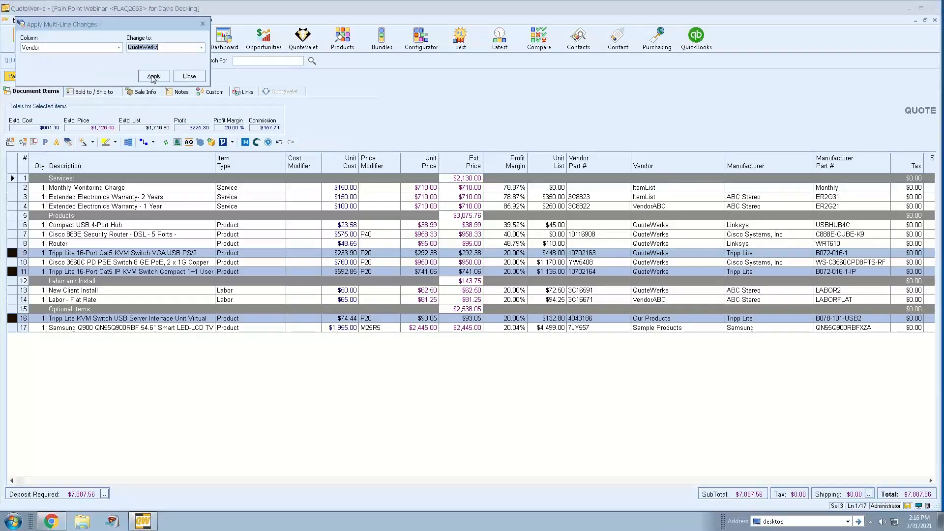
click(118, 48)
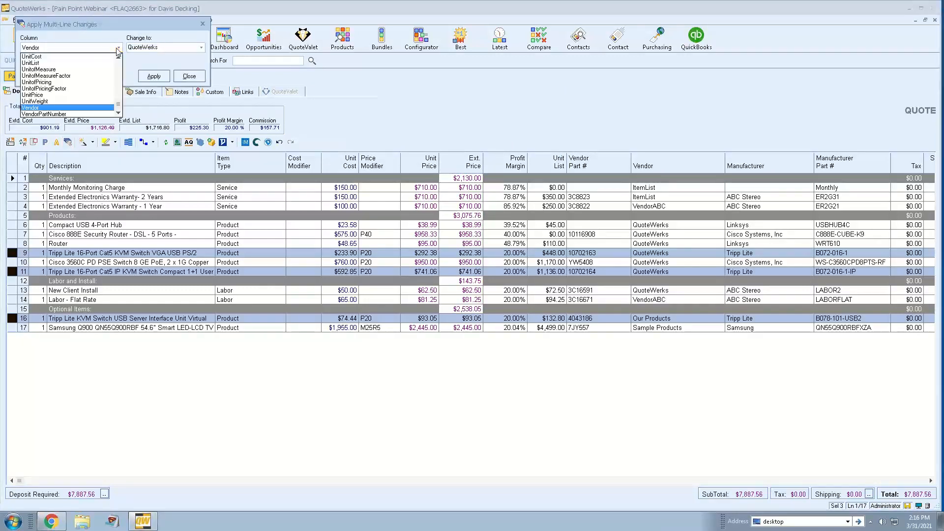
key(p)
click(95, 64)
click(140, 50)
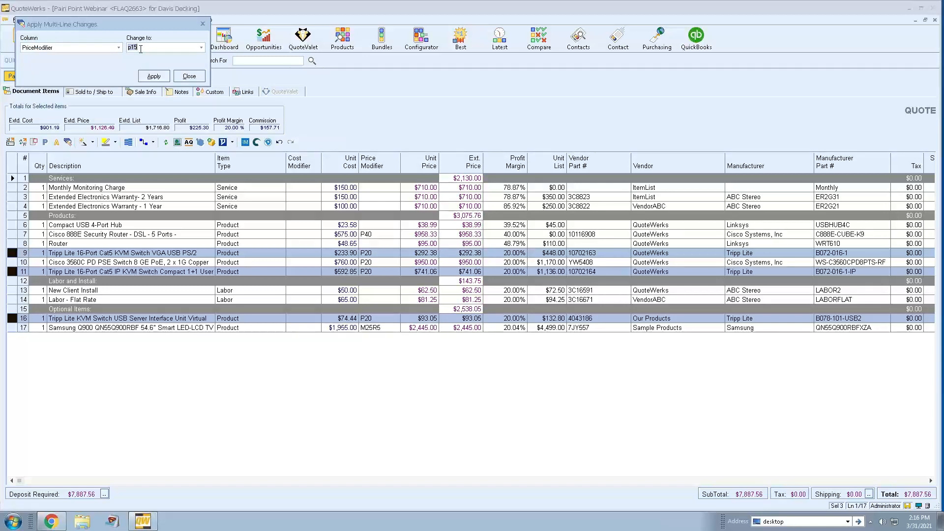
text(P50)
key(Return)
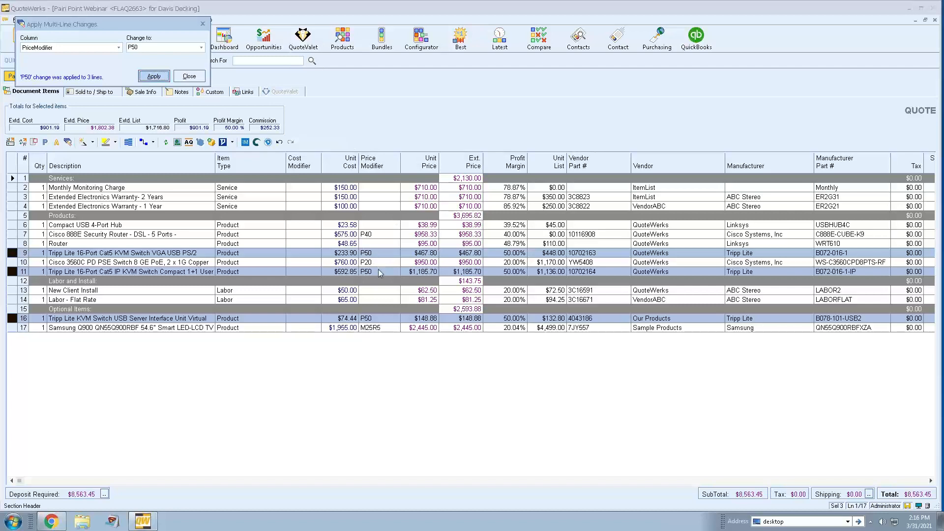
click(191, 77)
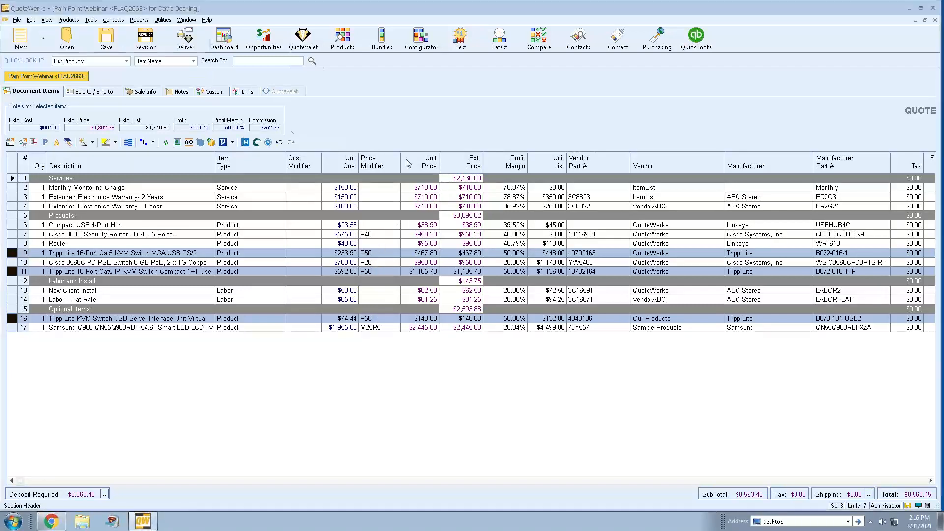
Step: Set the base quantity (QtyBase) of the three selected Tripp Lite lines to 3 with a multi-line change
click(31, 20)
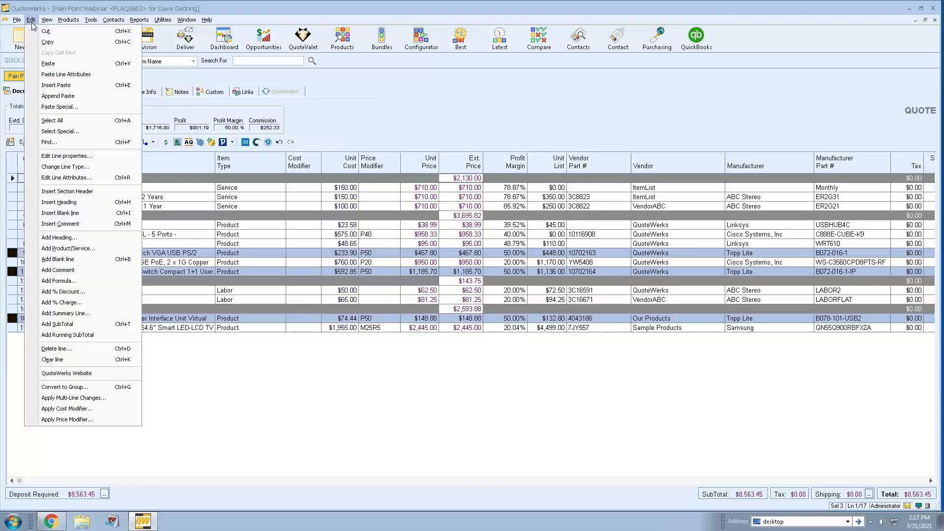
click(400, 133)
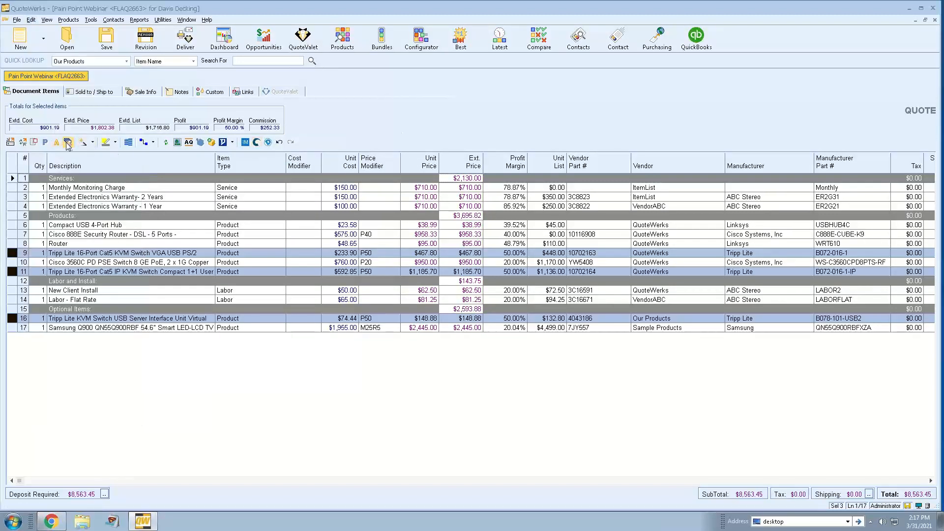
click(82, 142)
drag(87, 25, 397, 89)
click(427, 112)
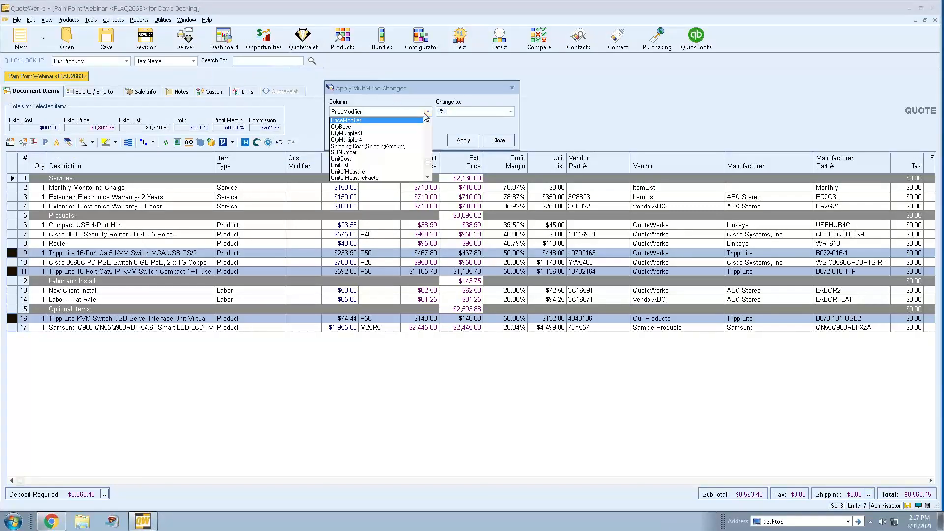
click(399, 127)
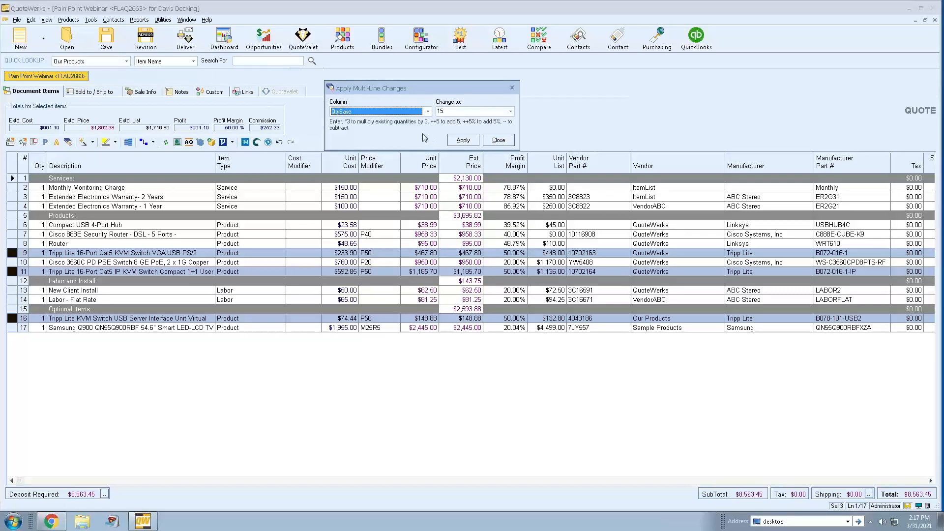
key(Tab)
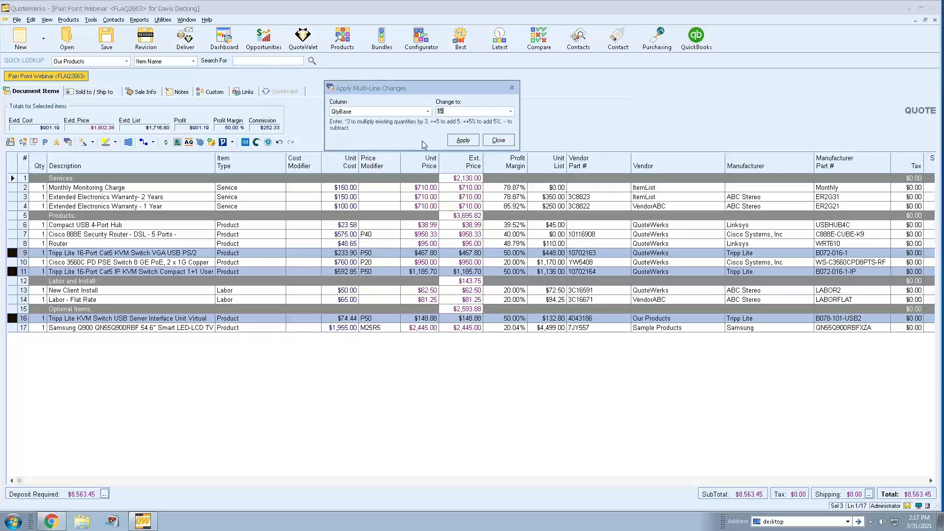
text(3)
click(462, 140)
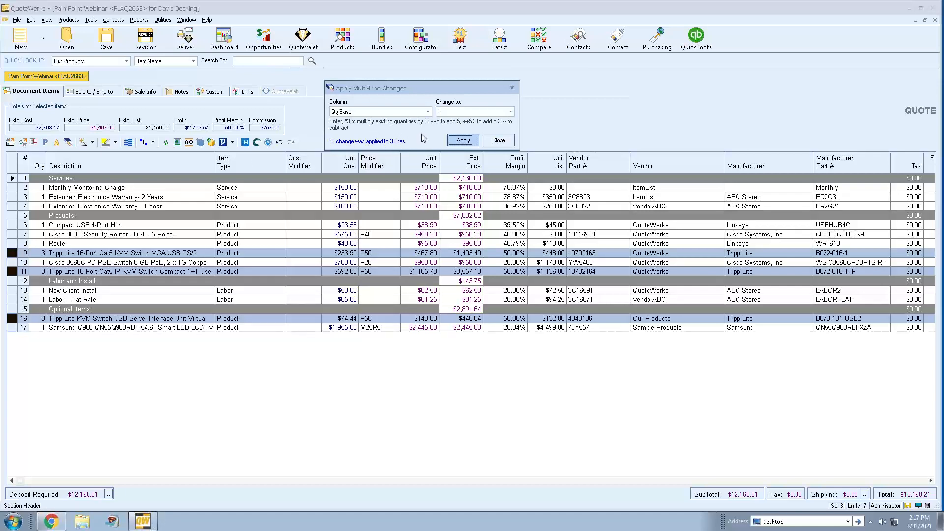
Step: Add 2 to the base quantity of the selected Tripp Lite lines by applying ++2
drag(458, 112, 428, 112)
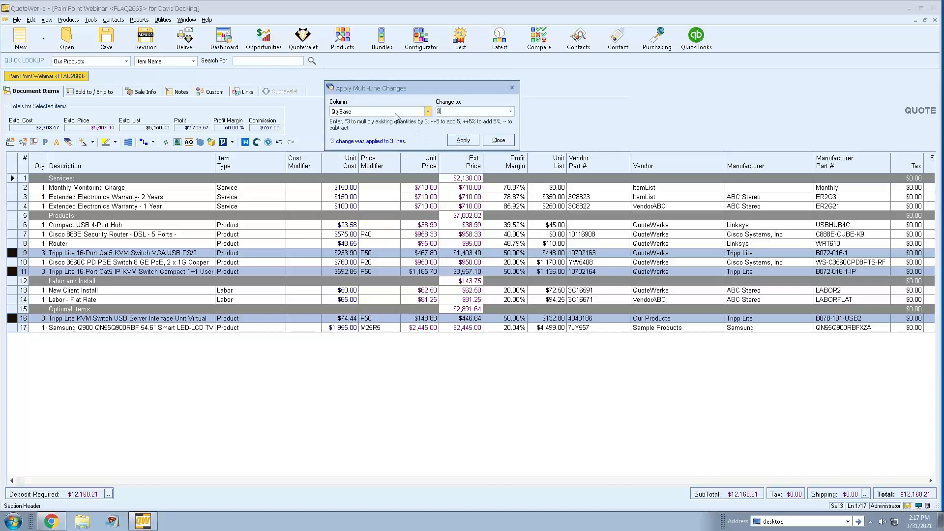
text(++2)
key(Return)
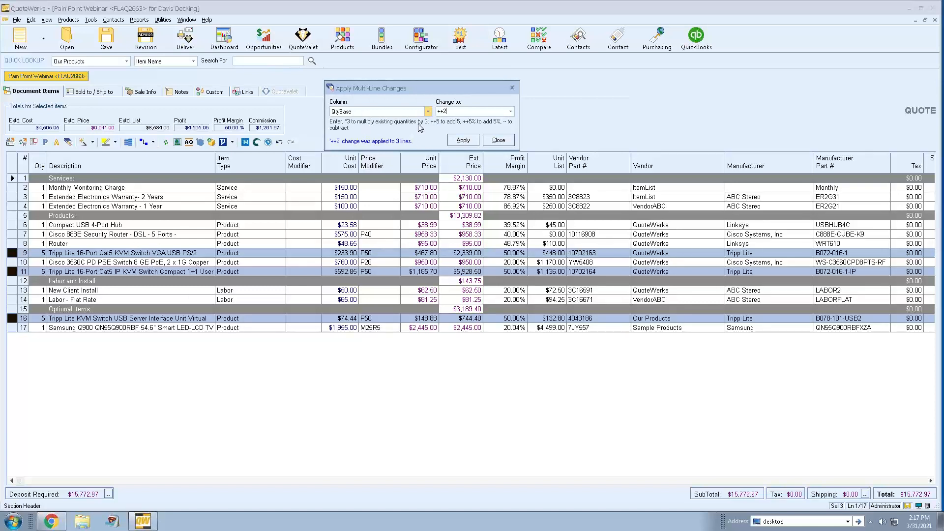
Step: Add 4 more to the base quantity of the selected Tripp Lite lines with ++4 and finish the multi-line changes
click(452, 112)
key(BackSpace)
text(4)
click(463, 140)
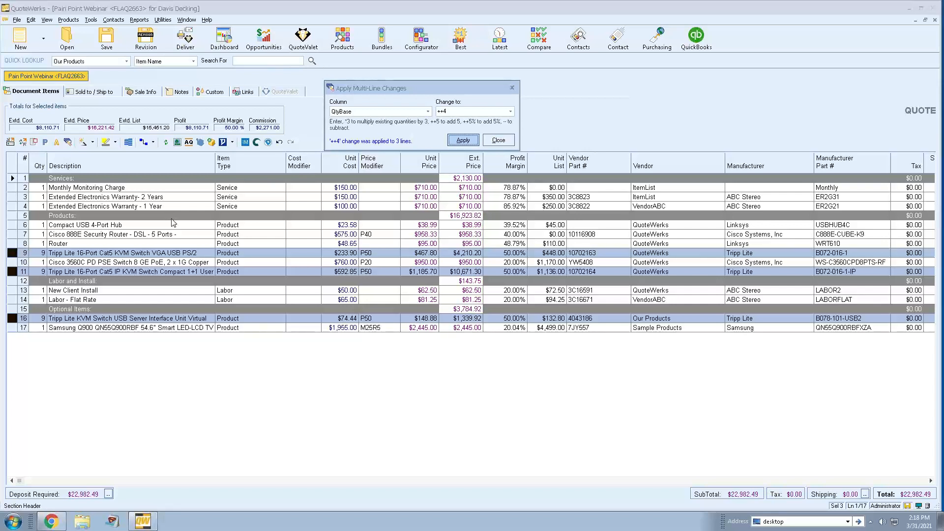
click(499, 140)
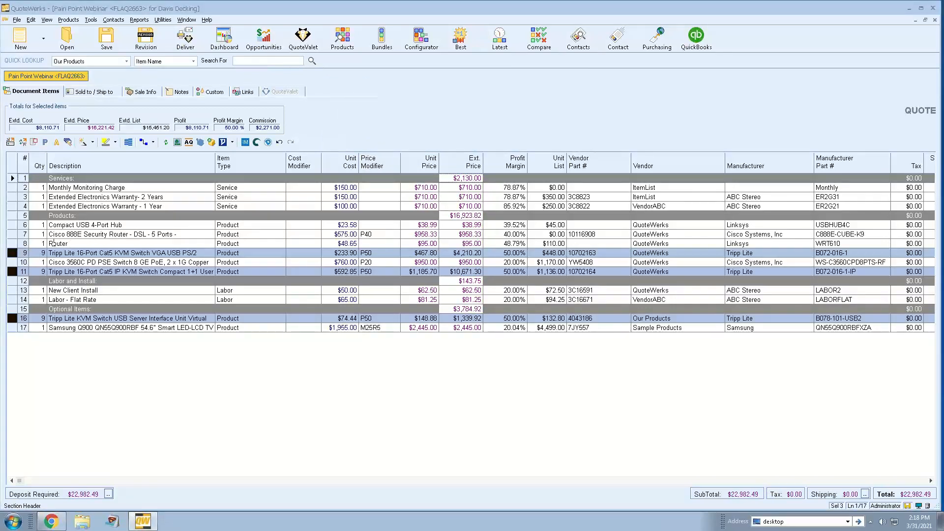
Step: Prefix the Monthly Monitoring Charge description in the Services section with "New Client - " and commit the edit
click(53, 243)
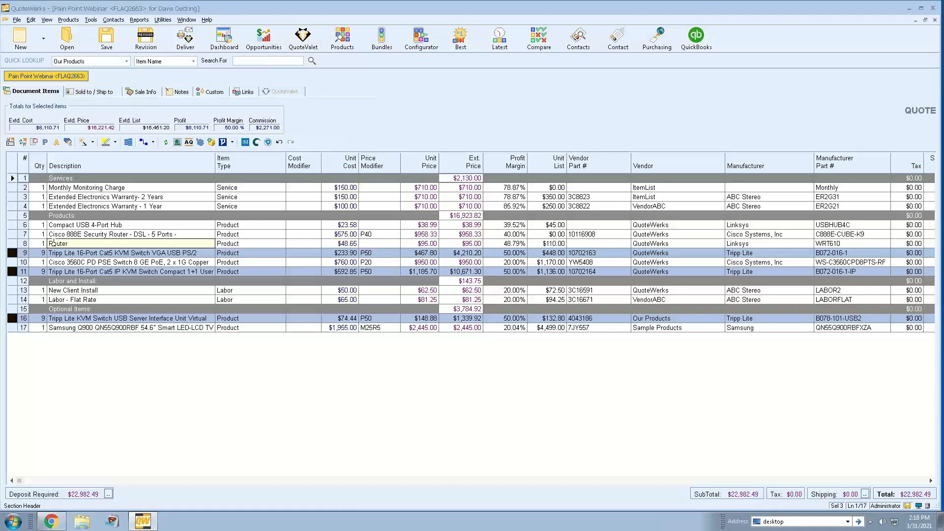
click(80, 189)
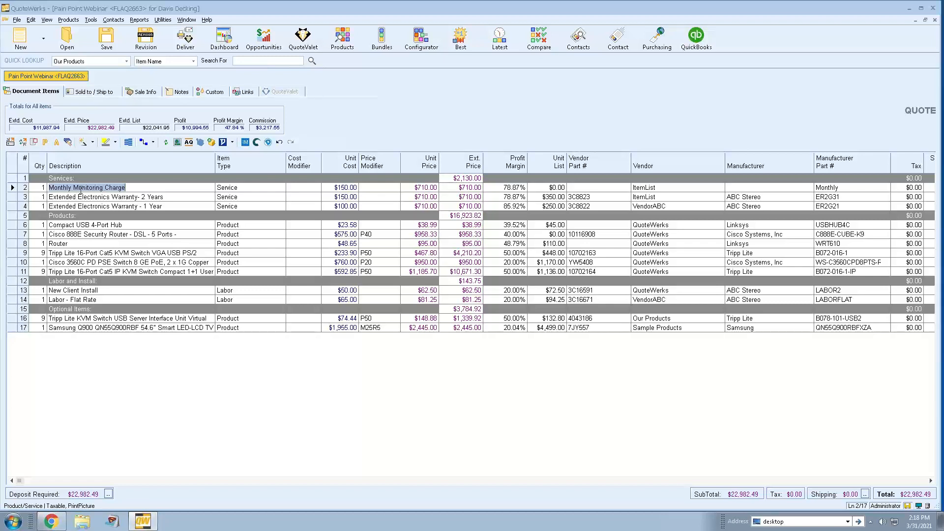
key(Home)
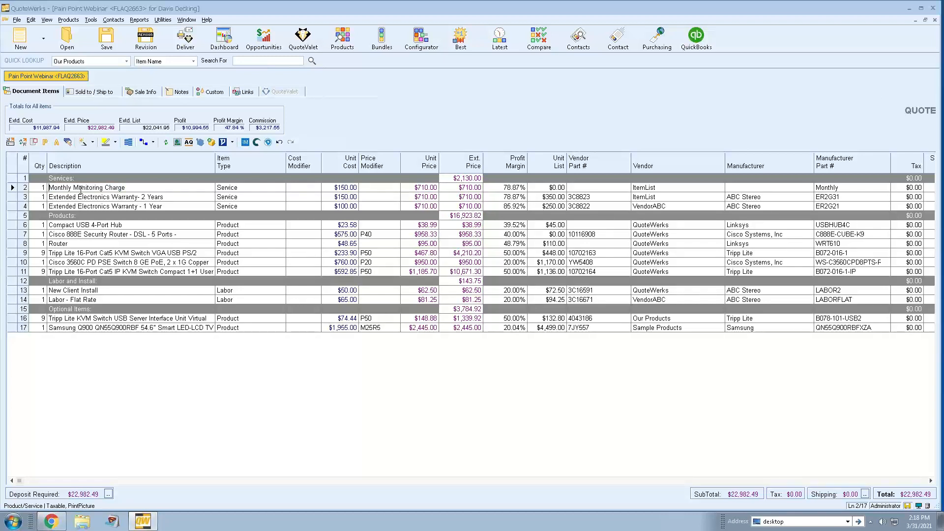
text(NEW)
key(BackSpace)
key(BackSpace)
text(ew Client )
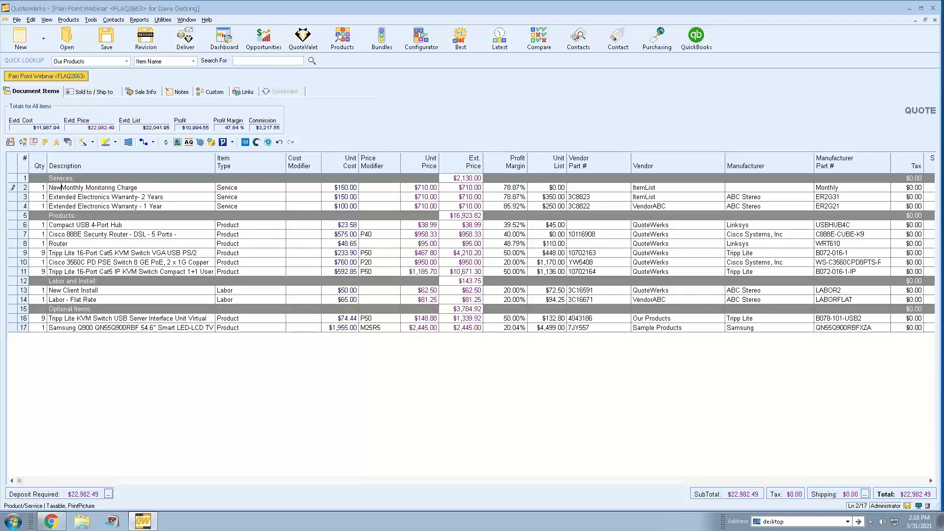
text(-)
key(Down)
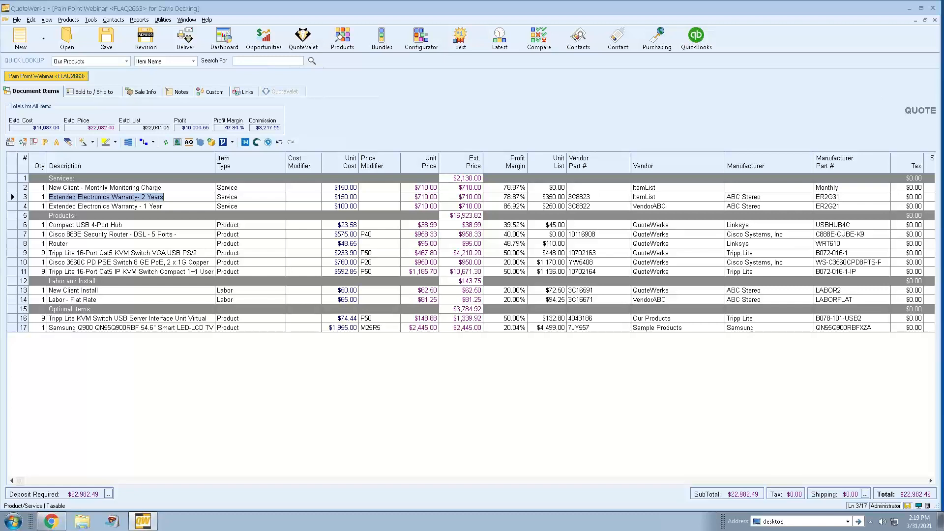
key(Up)
key(Tab)
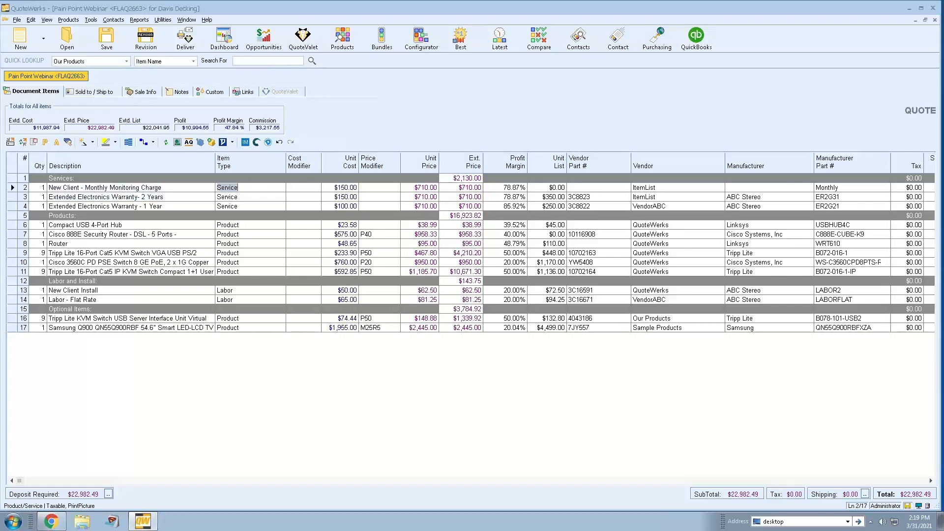
key(Tab)
key(Tab)
key(Tab)
key(Tab)
key(Tab)
key(Tab)
key(Tab)
key(shift+Tab)
key(shift+Tab)
key(shift+Tab)
key(shift+Tab)
key(shift+Tab)
key(Down)
key(Down)
key(Up)
key(Up)
key(Down)
key(Down)
key(Up)
key(Up)
key(shift+Tab)
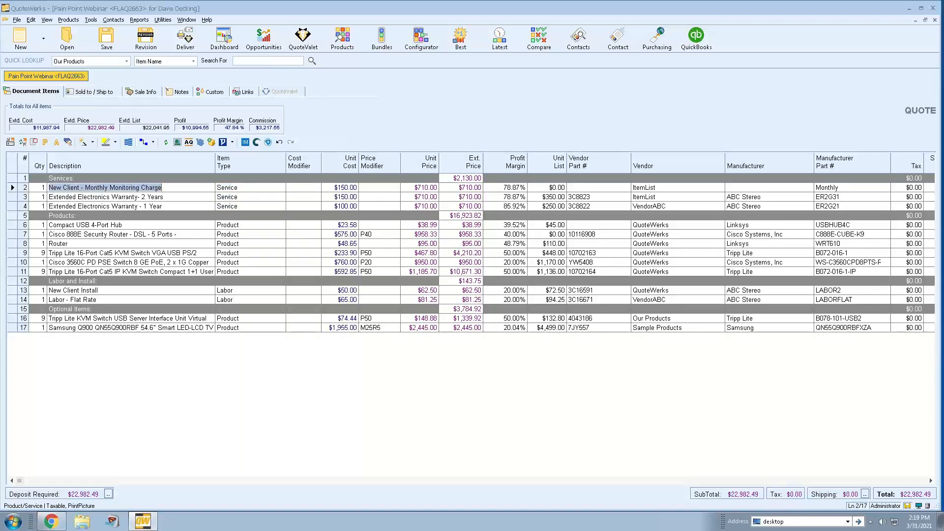
Step: Set the unit price of the New Client - Monthly Monitoring Charge line to 175
key(Tab)
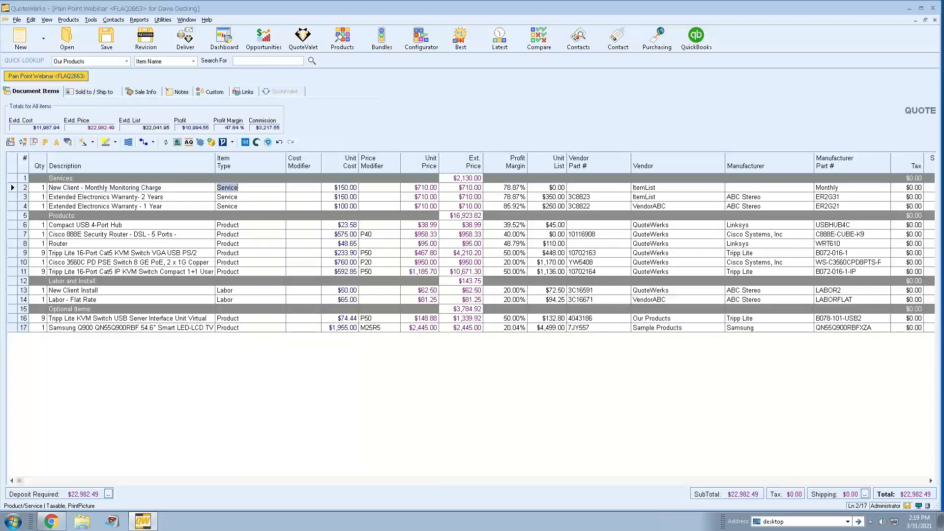
key(Tab)
key(Tab)
key(Tab)
key(Tab)
text(150)
key(BackSpace)
key(BackSpace)
text(75)
key(Return)
Step: Set the unit prices of the 2-year warranty to 500, the 1-year warranty to 650 and the Compact USB 4-Port Hub to 450
text(500)
key(Return)
text(650)
key(Return)
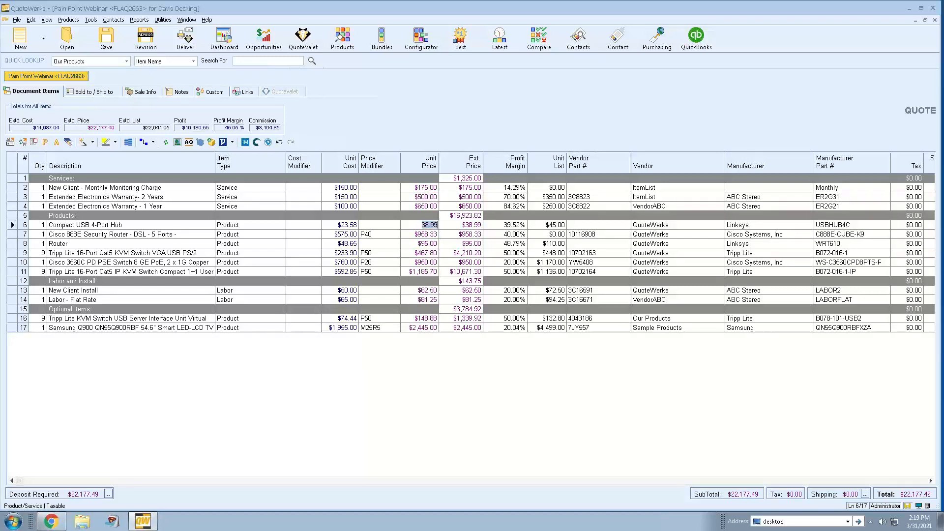
text(450)
key(Return)
click(376, 234)
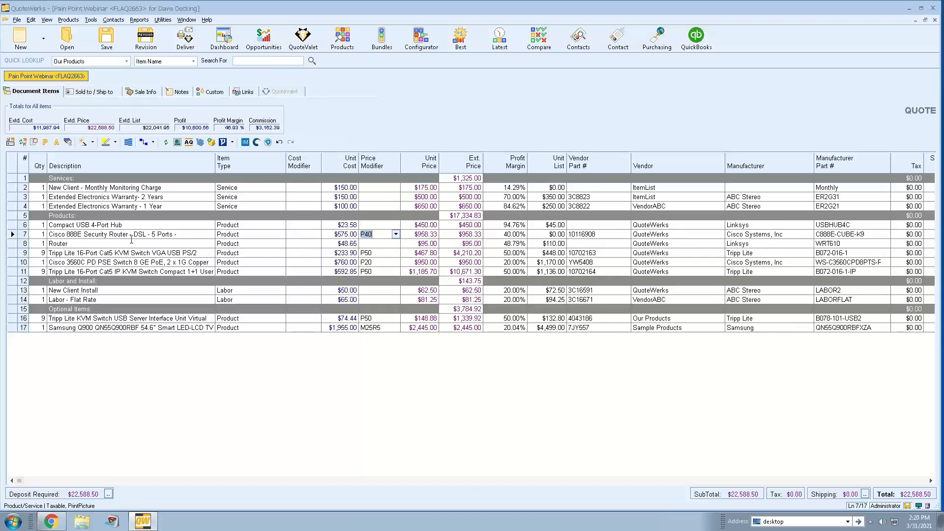
click(124, 227)
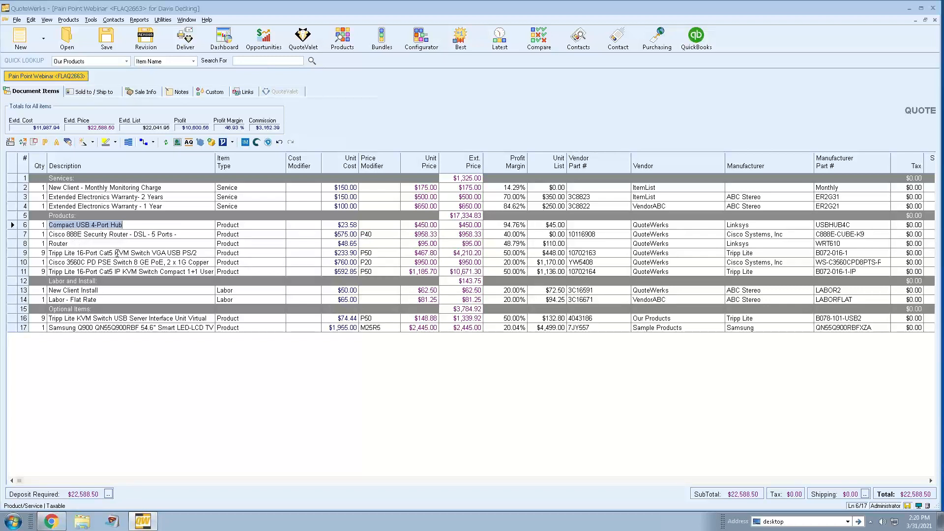
click(252, 225)
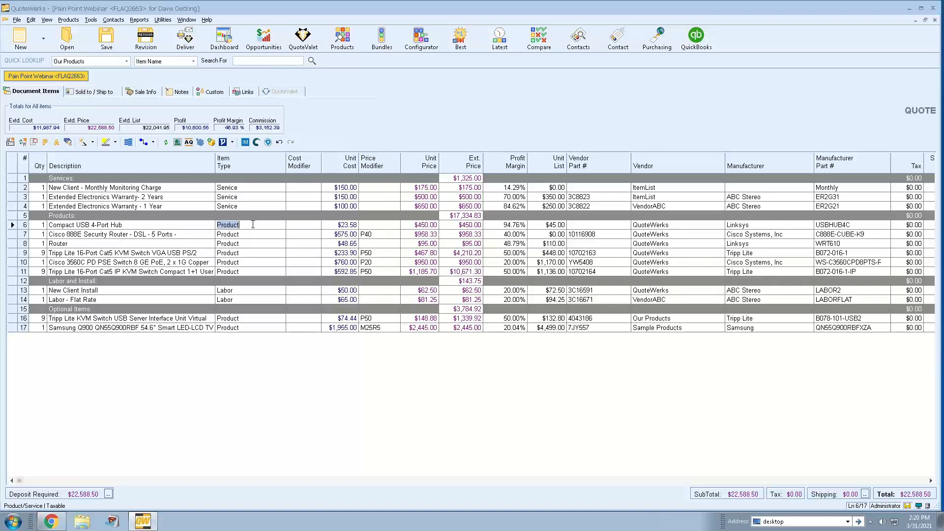
click(335, 222)
click(413, 225)
click(331, 224)
click(250, 225)
click(140, 187)
Step: Insert "(optional)" before "Years" in the 2-year Extended Electronics Warranty description and commit the edit
click(147, 197)
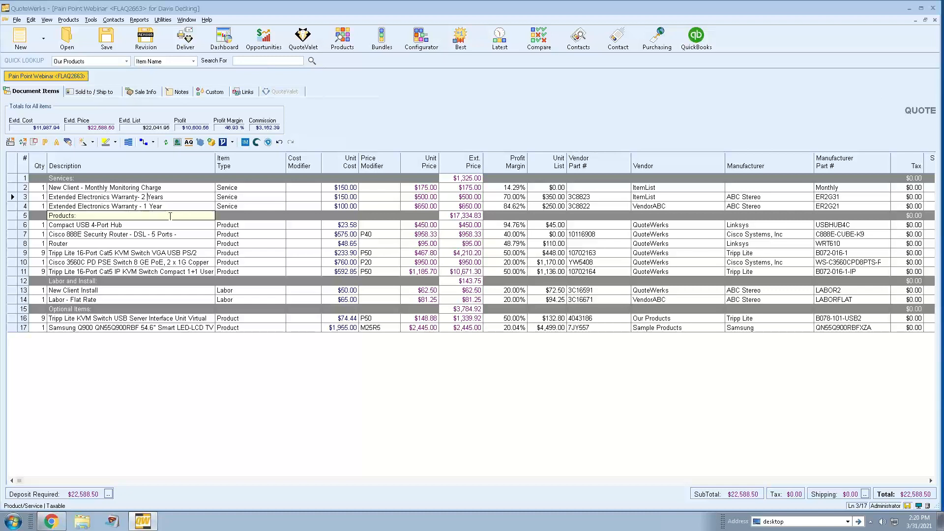
text((otpi)
key(BackSpace)
key(BackSpace)
key(BackSpace)
text(ptional))
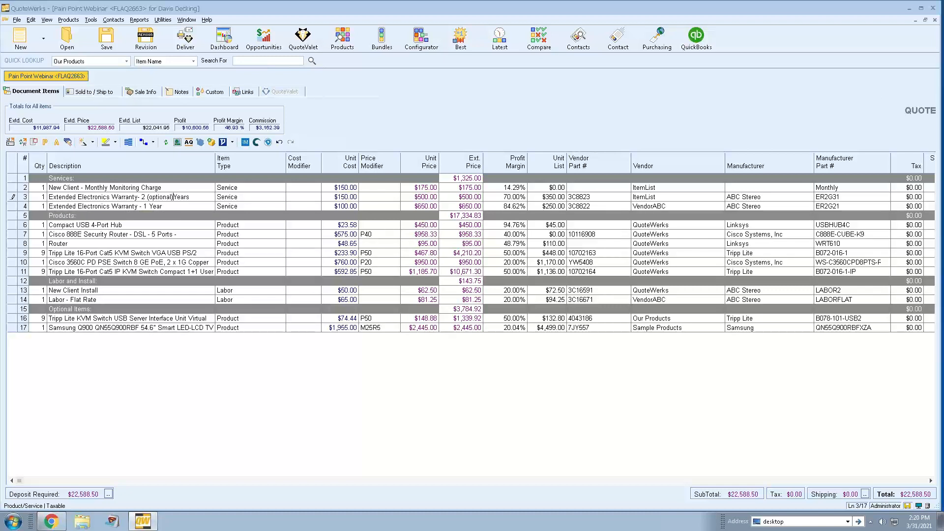
click(173, 205)
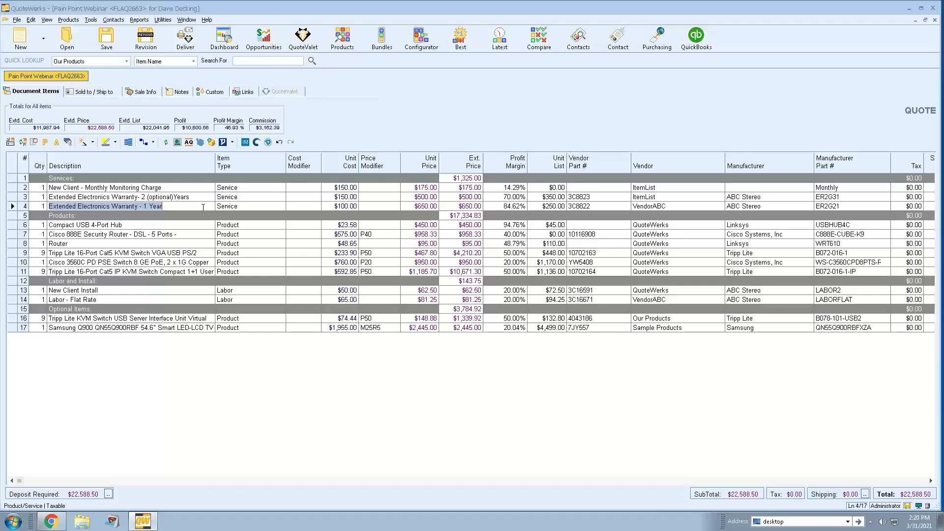
click(259, 203)
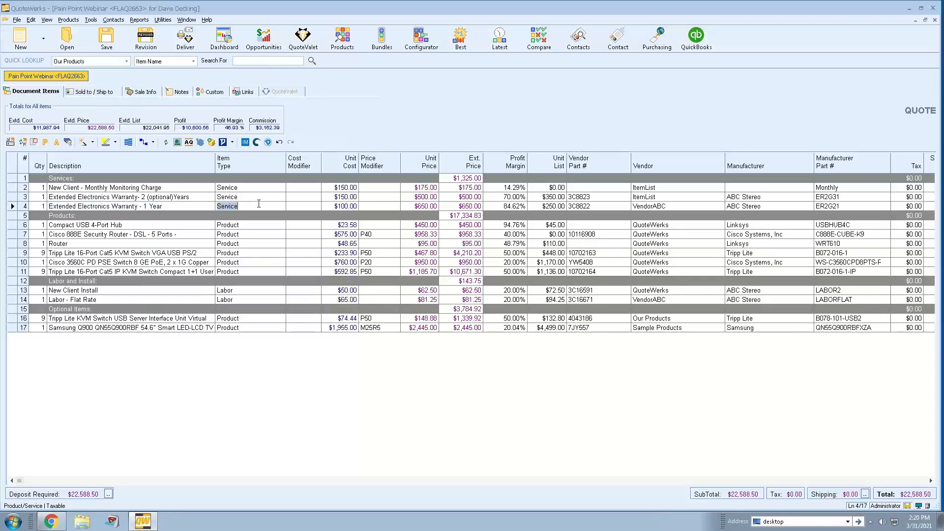
click(255, 187)
click(351, 187)
click(351, 196)
click(343, 206)
Step: Move the Samsung LED-LCD TV line below the Monthly Monitoring Charge, and return it to the first position under Optional Items
click(12, 328)
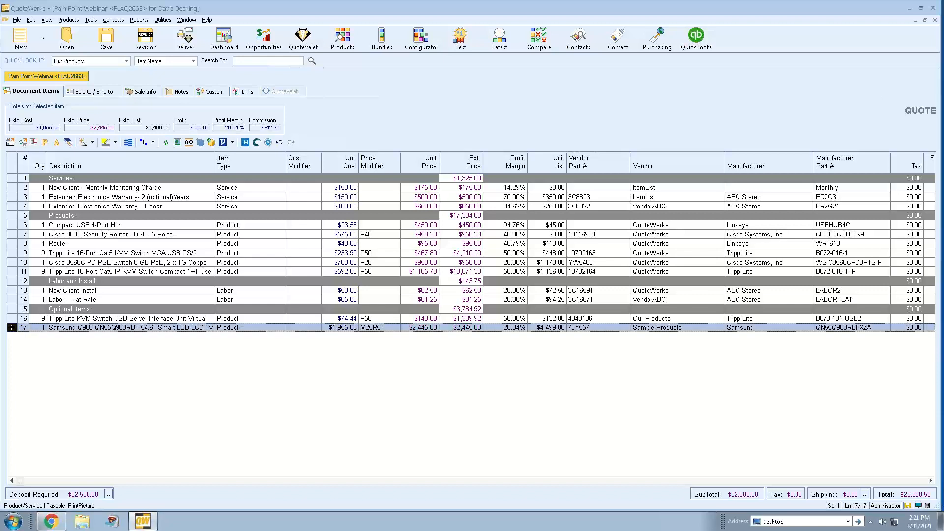
drag(12, 328, 14, 222)
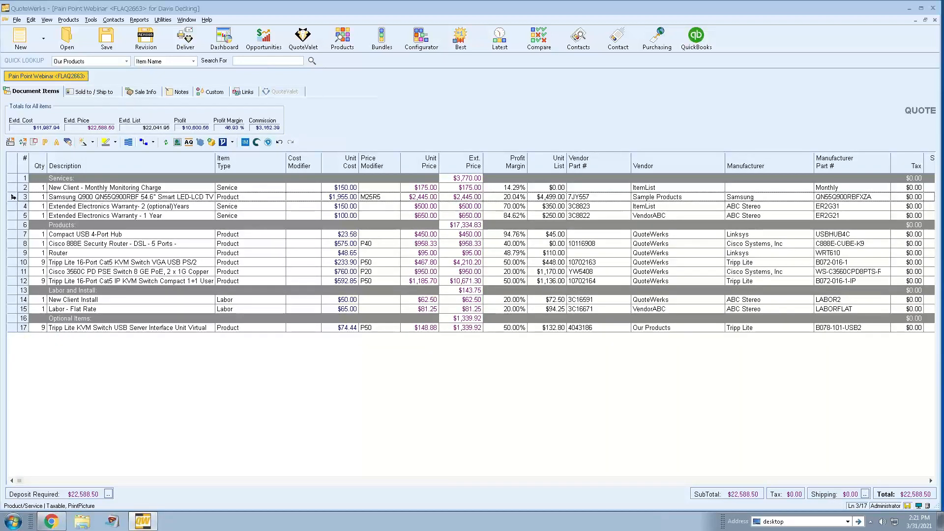
click(12, 197)
drag(20, 310, 14, 330)
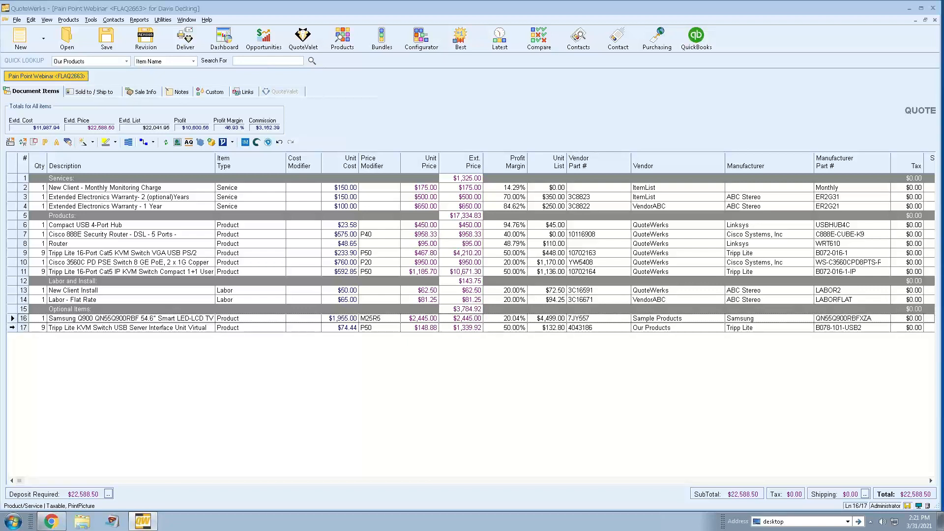
Step: Move both Optional Items lines together to the end of the Services section, and return them under Optional Items
click(13, 318)
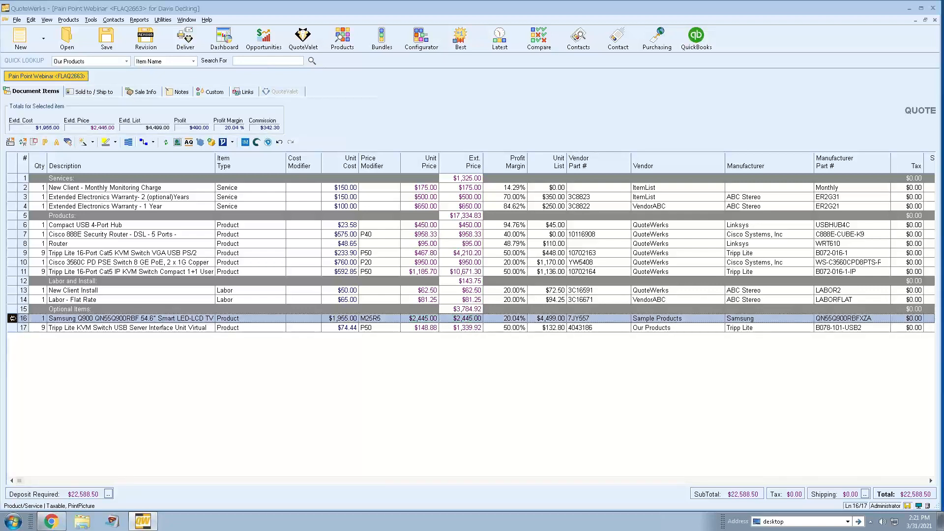
shift+click(14, 327)
drag(19, 278, 13, 215)
click(13, 215)
shift+click(12, 225)
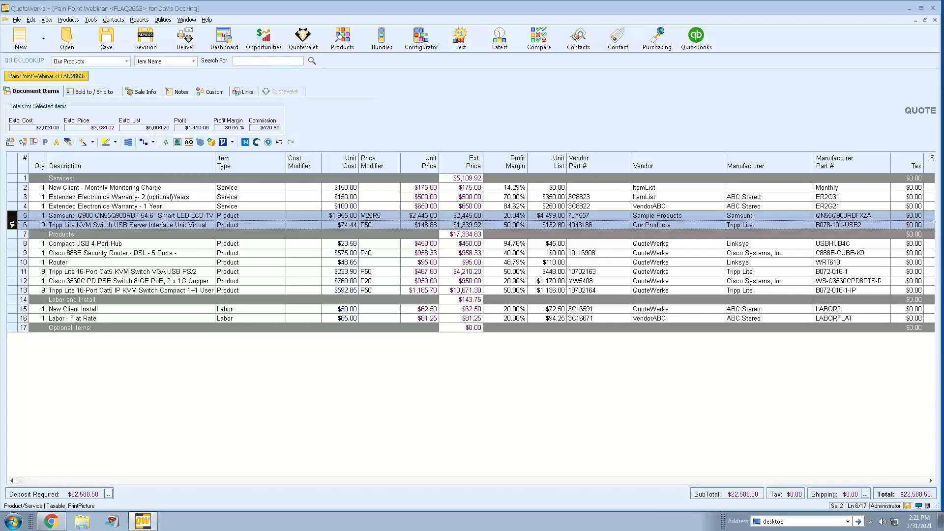
drag(14, 224, 15, 348)
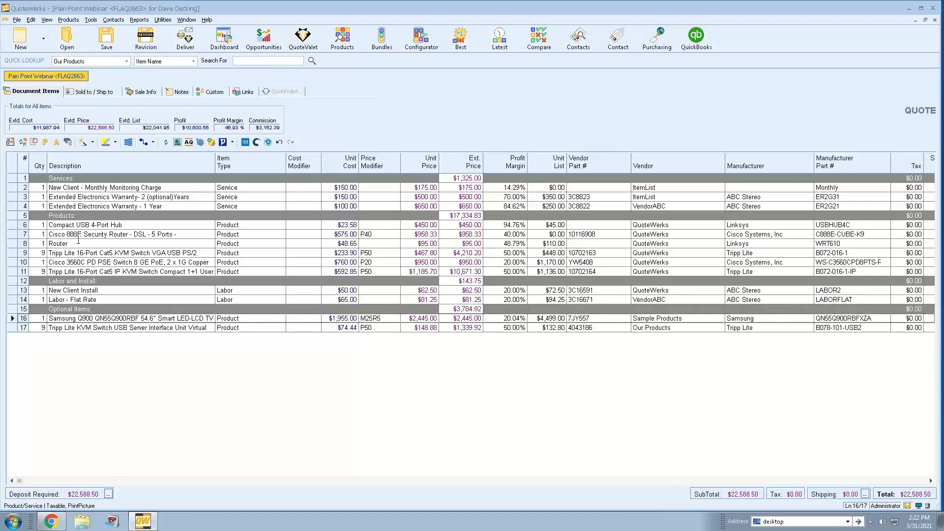
click(31, 20)
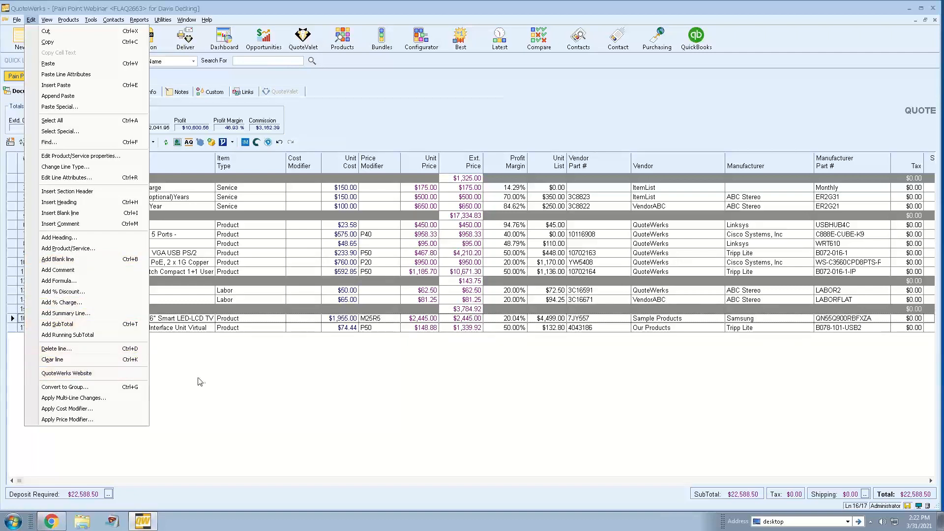
click(185, 369)
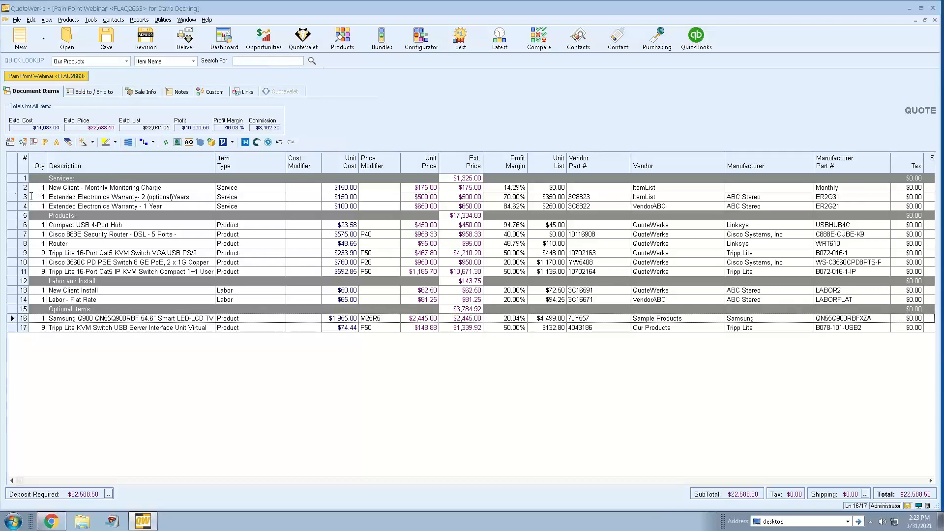
Step: Examine the line attributes of the Monthly Monitoring Charge line and close them without making changes
click(15, 189)
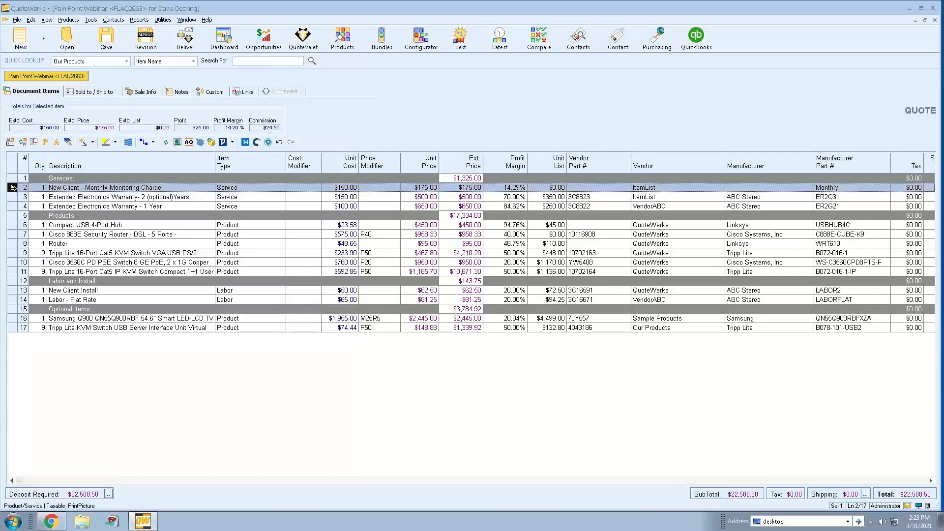
click(57, 143)
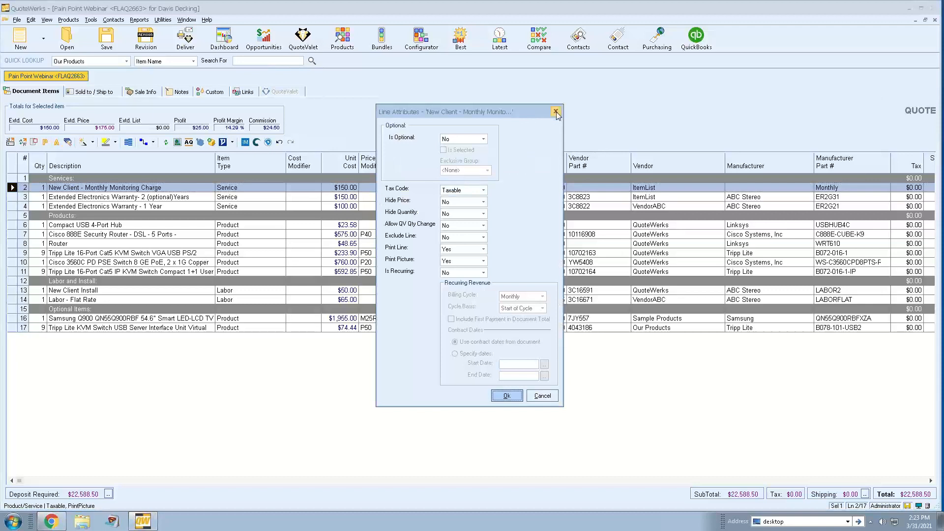
click(556, 112)
double_click(13, 187)
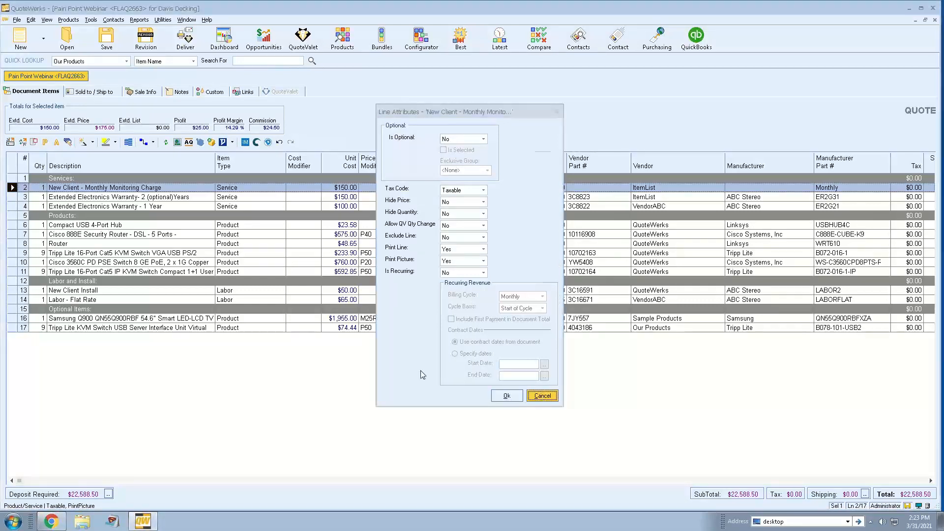
click(89, 215)
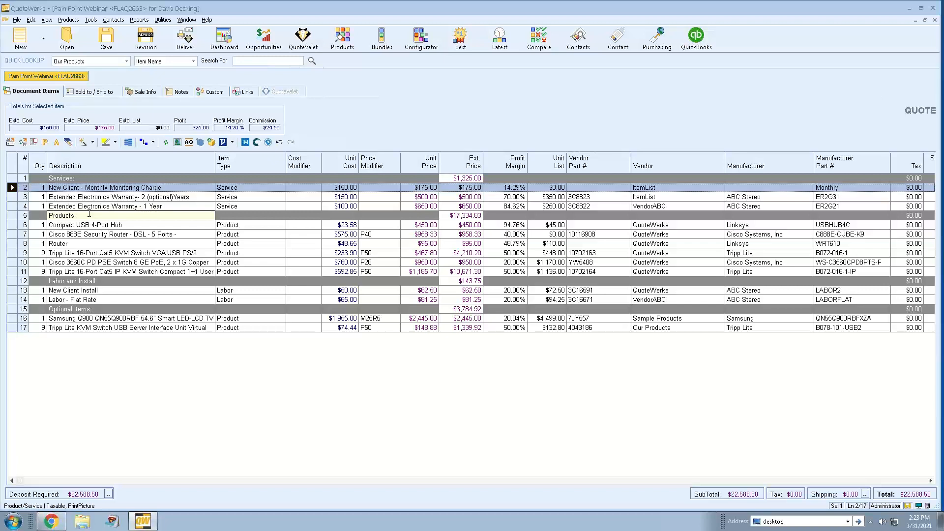